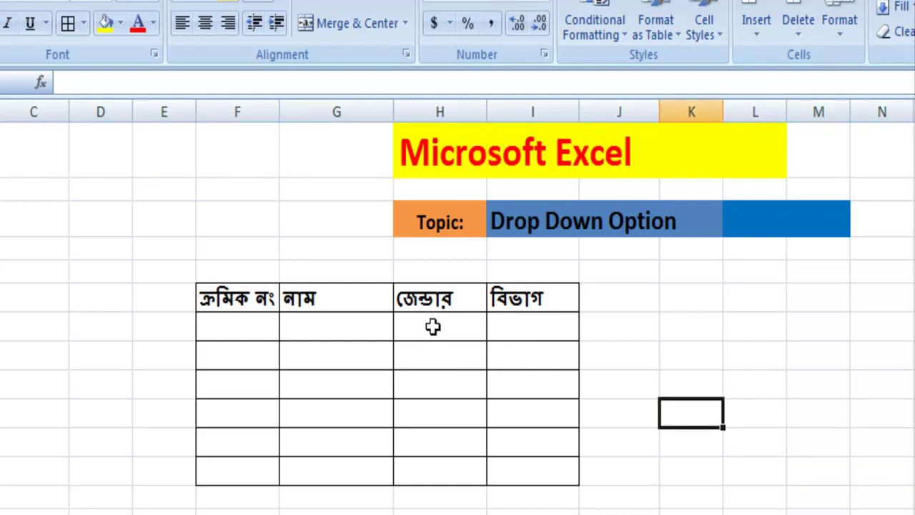
- Look through the division source list from ঢাকা down to রংপুর
{"action": "left_click", "coordinate": [535, 330]}
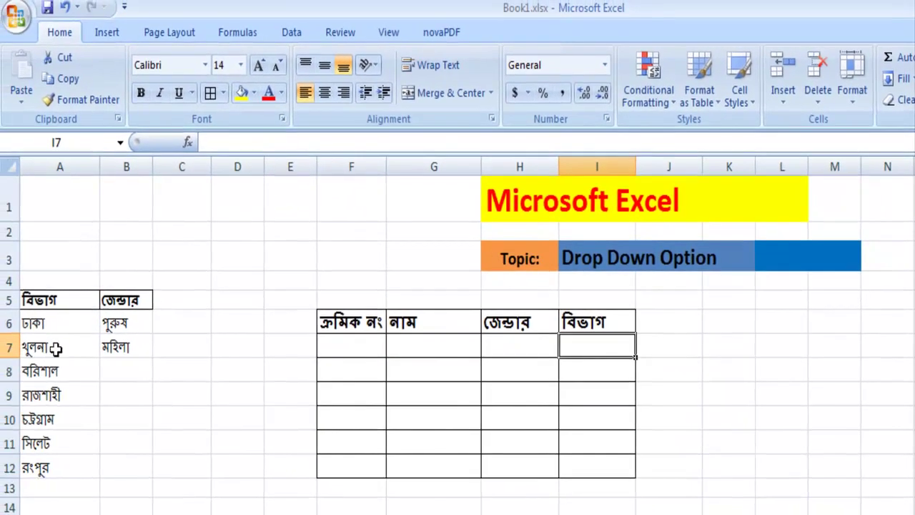
{"action": "left_click", "coordinate": [29, 342]}
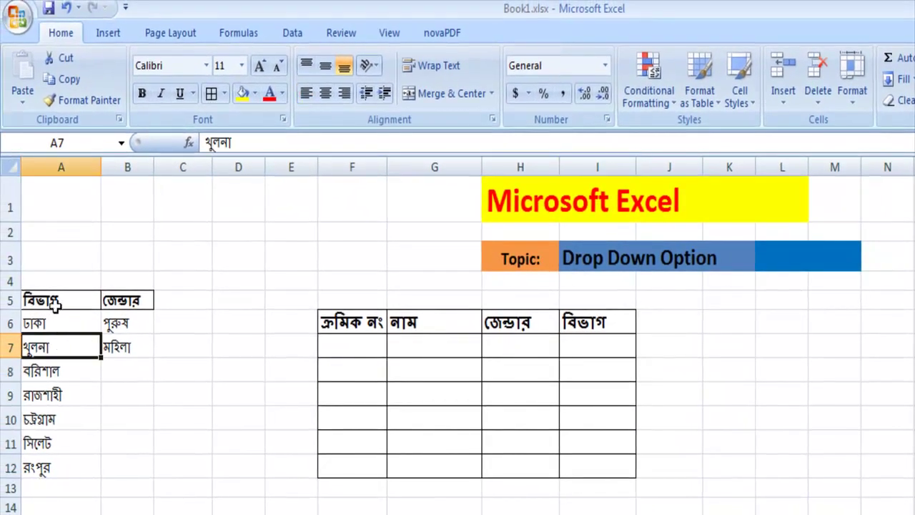
{"action": "left_click", "coordinate": [52, 372]}
{"action": "left_click", "coordinate": [45, 320]}
{"action": "left_click", "coordinate": [50, 300]}
{"action": "left_click", "coordinate": [44, 323]}
{"action": "left_click", "coordinate": [49, 348]}
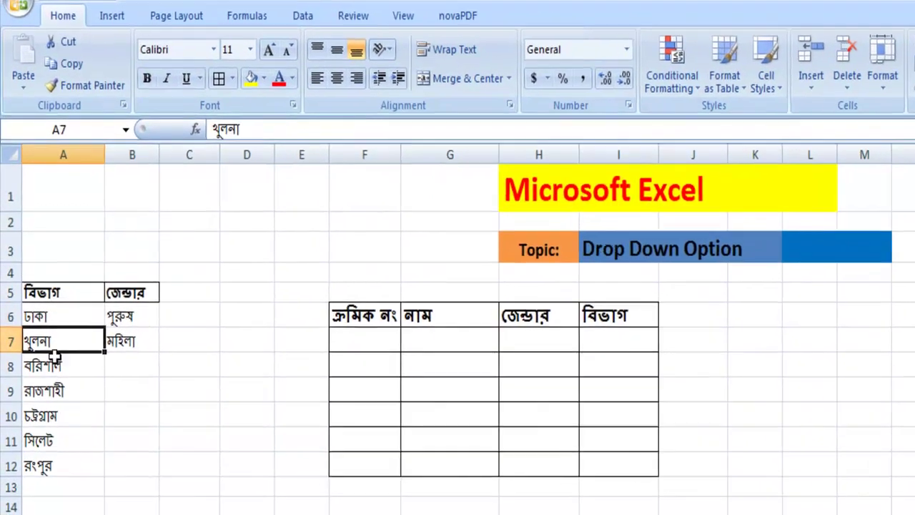
{"action": "left_click", "coordinate": [46, 371]}
{"action": "left_click", "coordinate": [45, 396]}
{"action": "left_click", "coordinate": [45, 420]}
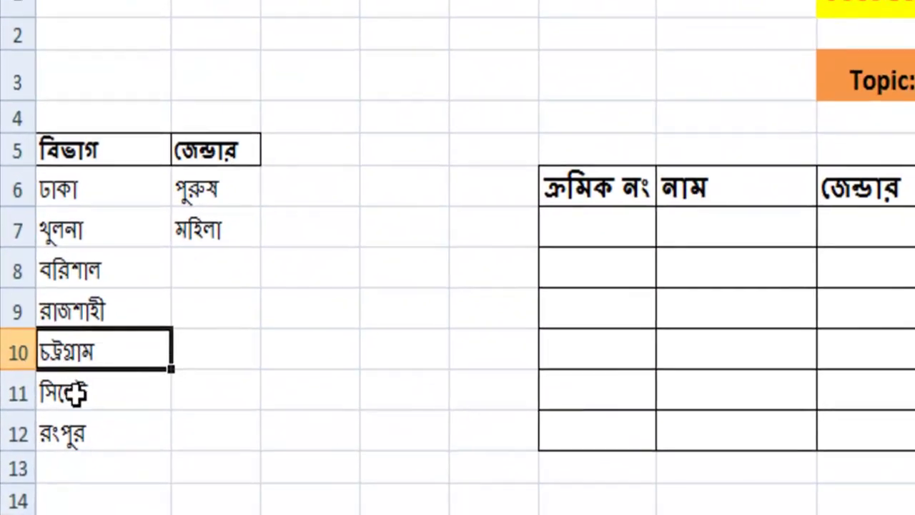
{"action": "left_click", "coordinate": [77, 392]}
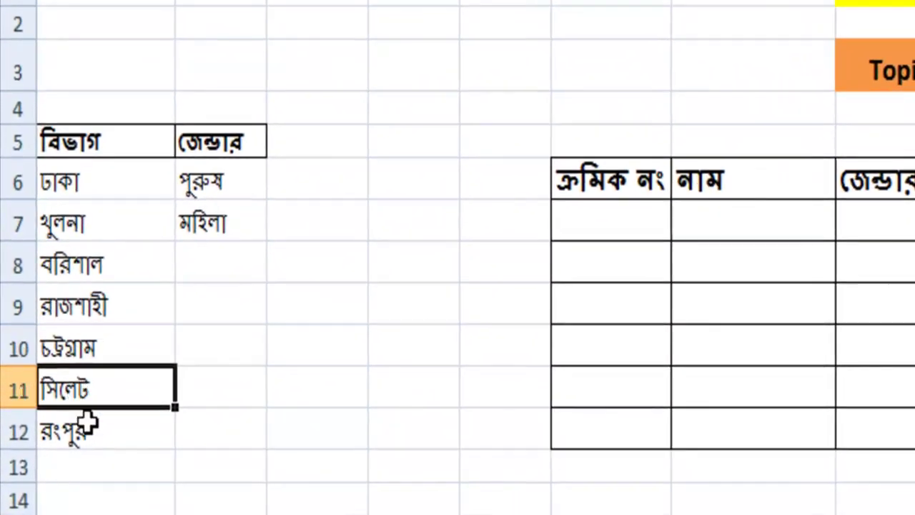
{"action": "left_click", "coordinate": [90, 431]}
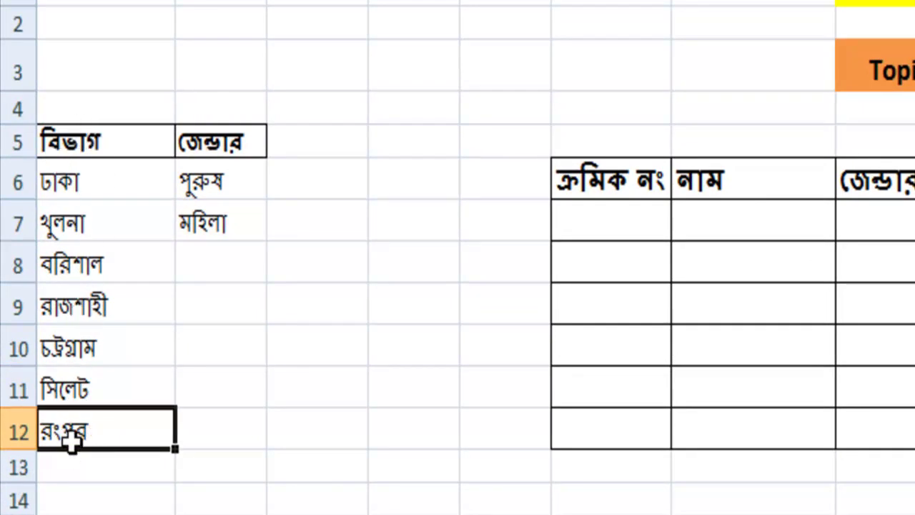
- Check the জেন্ডার list entries পুরুষ and মহিলা and the table's first gender and division cells
{"action": "left_click", "coordinate": [220, 147]}
{"action": "left_click", "coordinate": [199, 179]}
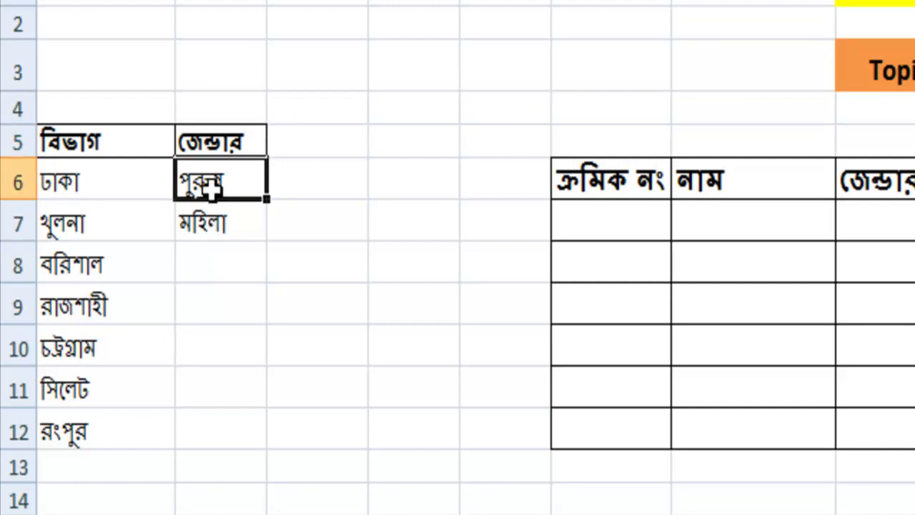
{"action": "left_click", "coordinate": [214, 235]}
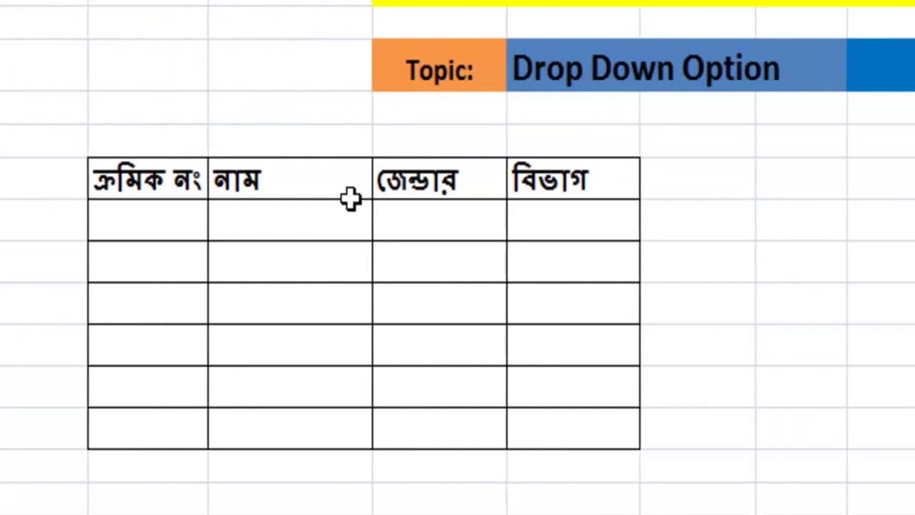
{"action": "left_click", "coordinate": [363, 214]}
{"action": "left_click", "coordinate": [523, 212]}
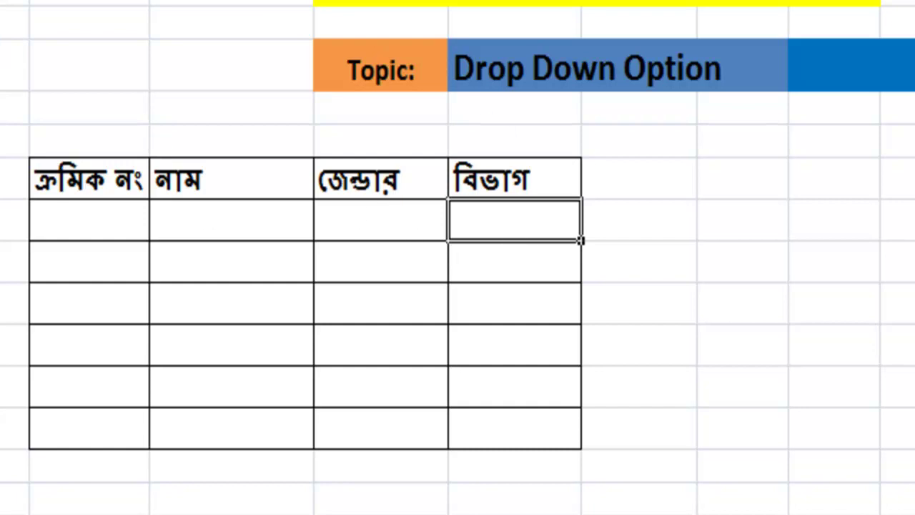
- Enter ১ in the first ক্রমিক নং cell and a Bengali full name in the নাম cell beside it
{"action": "left_click", "coordinate": [93, 218]}
{"action": "type", "text": "১"}
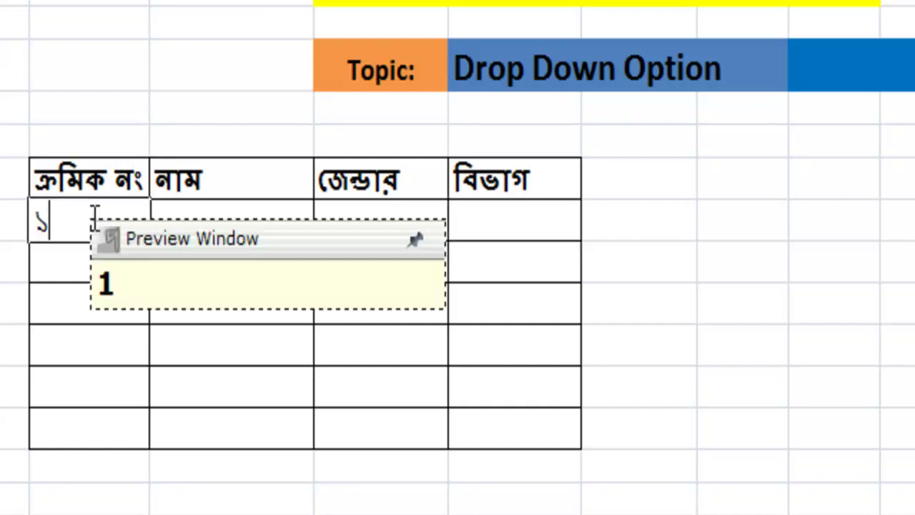
{"action": "left_click", "coordinate": [211, 220]}
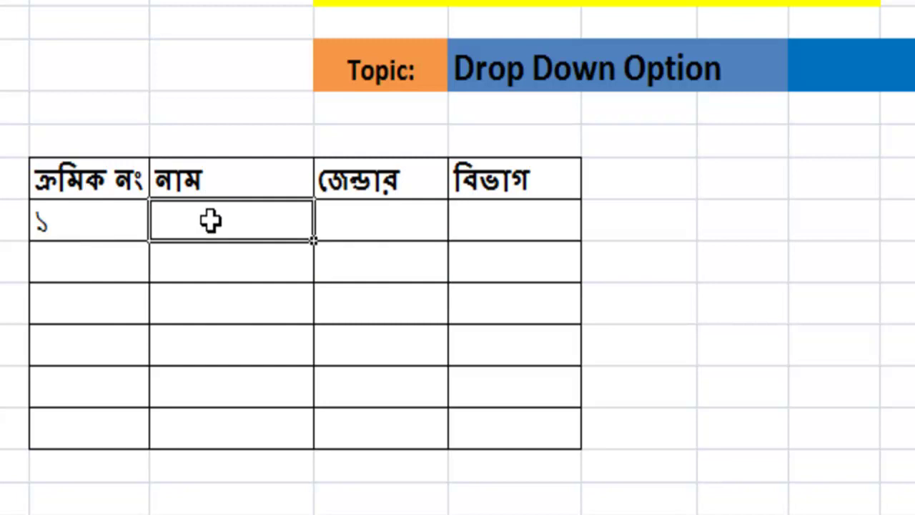
{"action": "type", "text": "j"}
{"action": "key", "text": "BackSpace"}
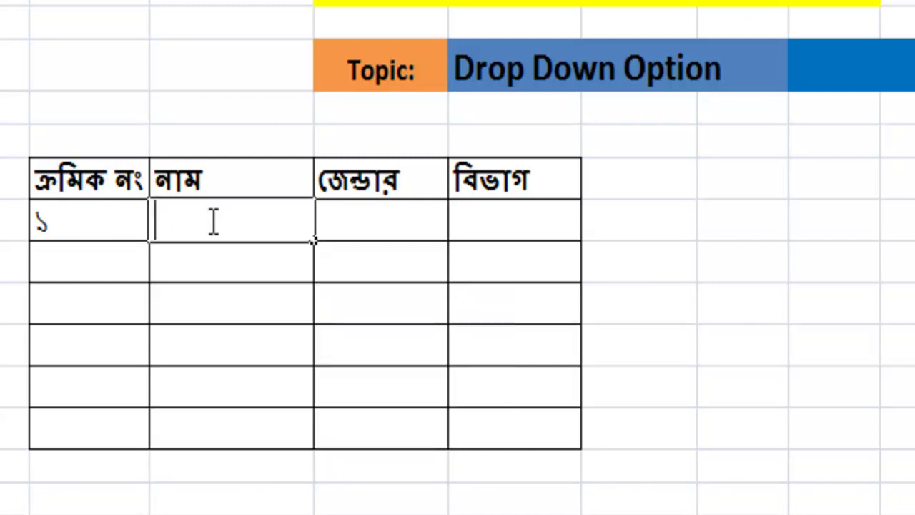
{"action": "type", "text": "Jonab "}
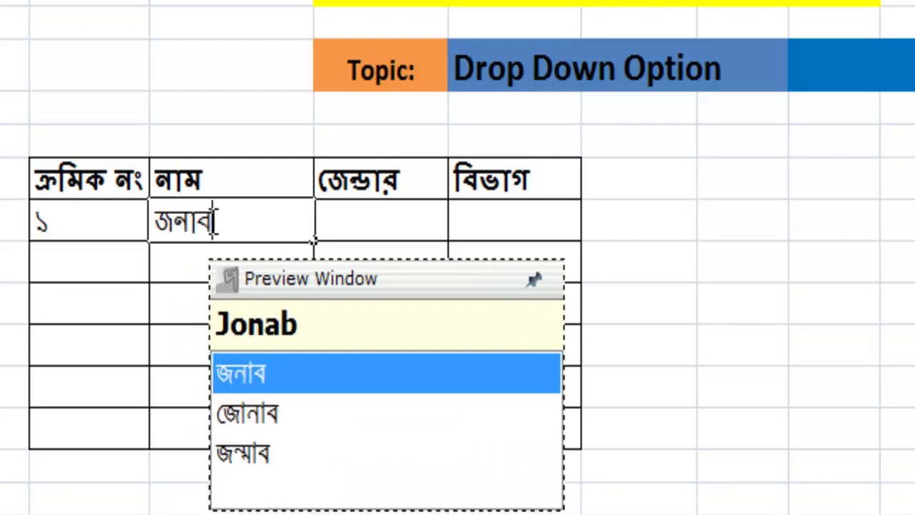
{"action": "type", "text": "sab"}
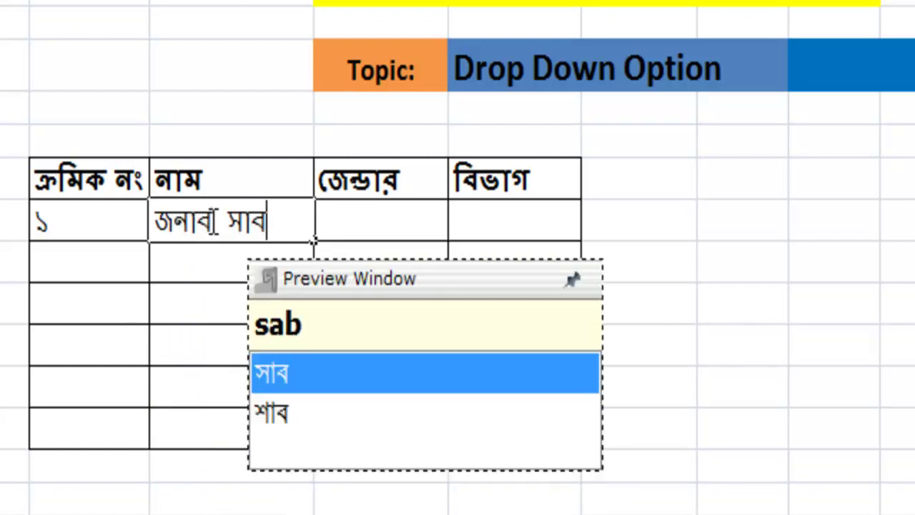
{"action": "type", "text": "bir"}
{"action": "left_click", "coordinate": [174, 358]}
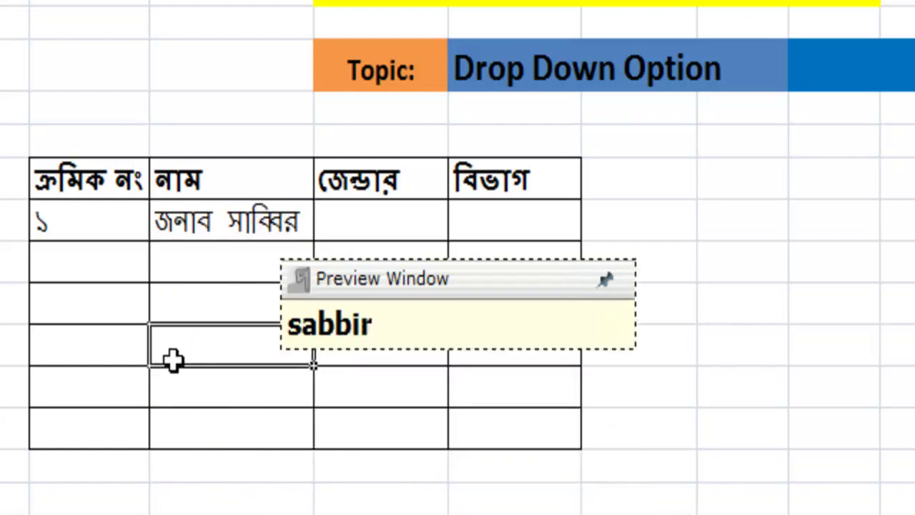
{"action": "left_click", "coordinate": [367, 221]}
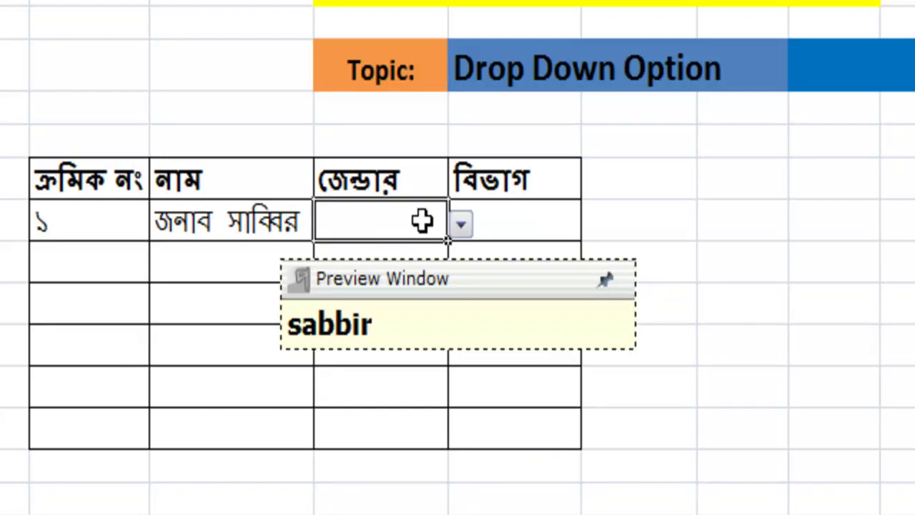
{"action": "double_click", "coordinate": [733, 216]}
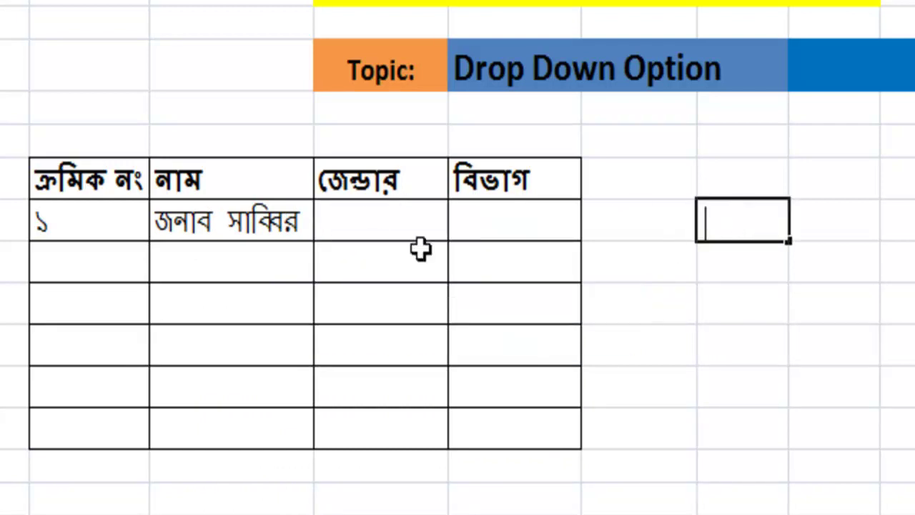
- With the first জেন্ডার cell H7 selected, bring up the Data ribbon tools
{"action": "left_click", "coordinate": [405, 223]}
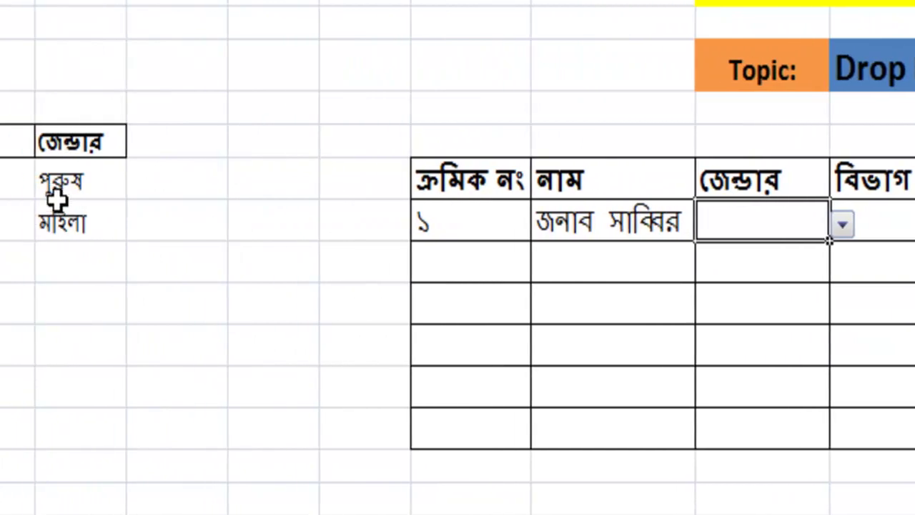
{"action": "left_click", "coordinate": [92, 185]}
{"action": "left_click", "coordinate": [796, 224]}
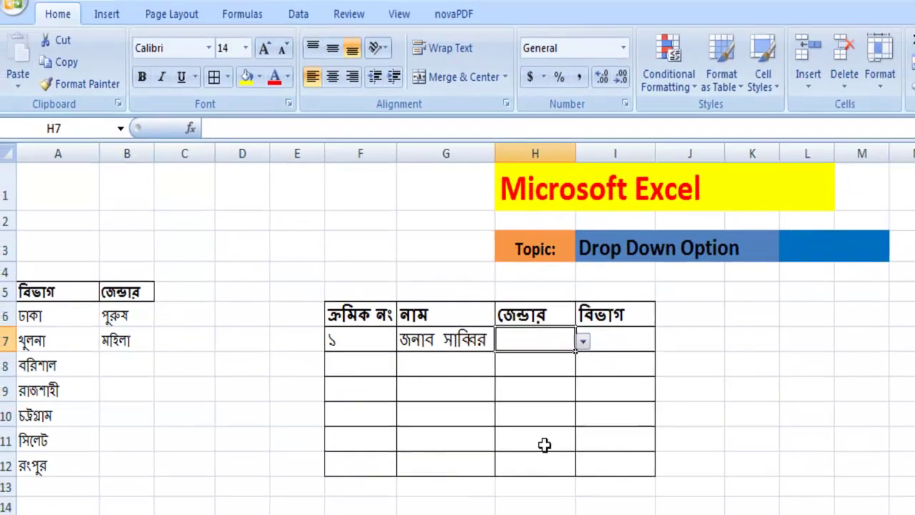
{"action": "left_click", "coordinate": [543, 442]}
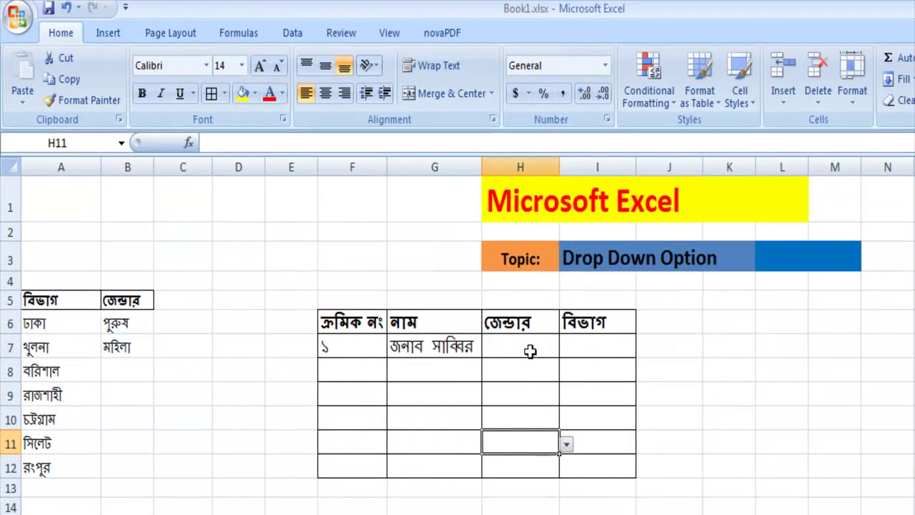
{"action": "left_click", "coordinate": [529, 350]}
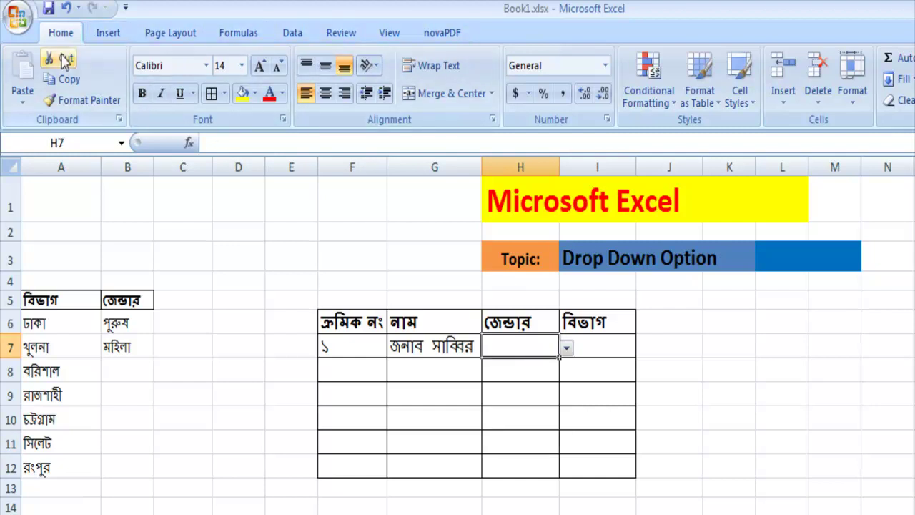
{"action": "left_click", "coordinate": [296, 34]}
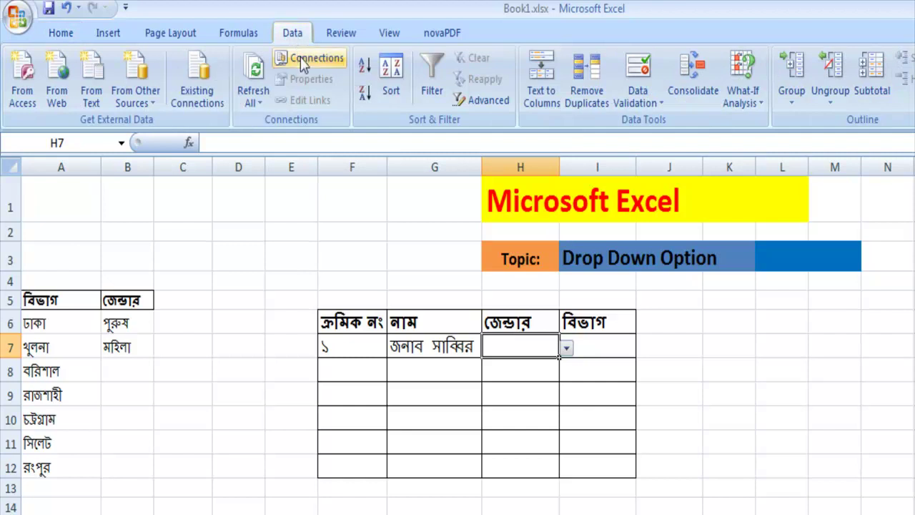
- Apply a List data validation to the জেন্ডার cells with source =$B$6:$B$7
{"action": "left_click", "coordinate": [656, 97]}
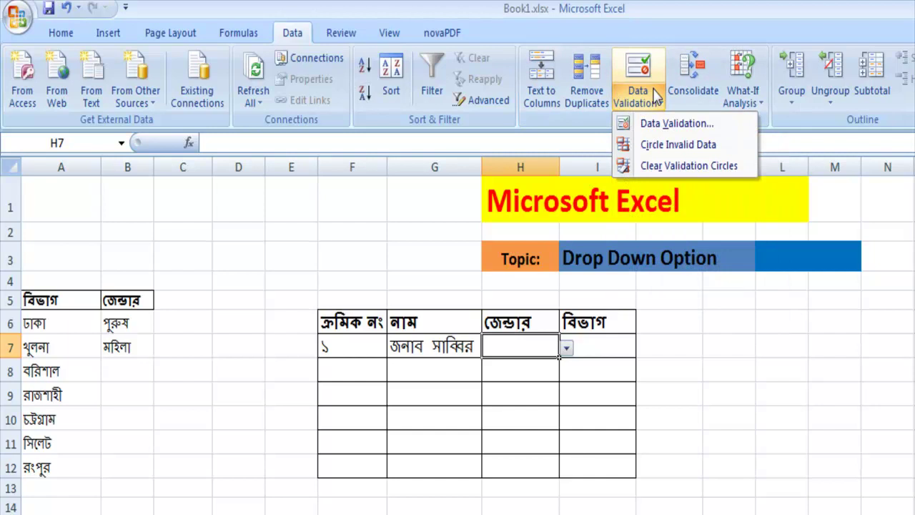
{"action": "left_click", "coordinate": [669, 124]}
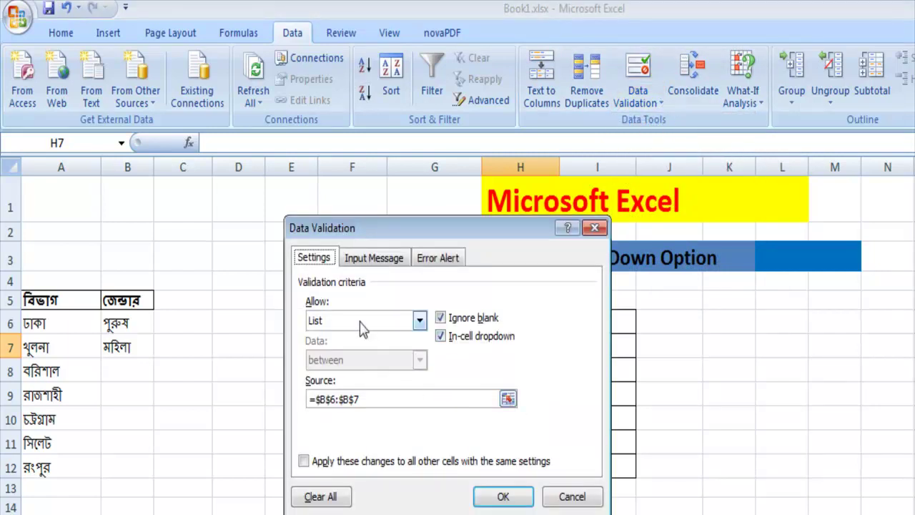
{"action": "left_click", "coordinate": [419, 321]}
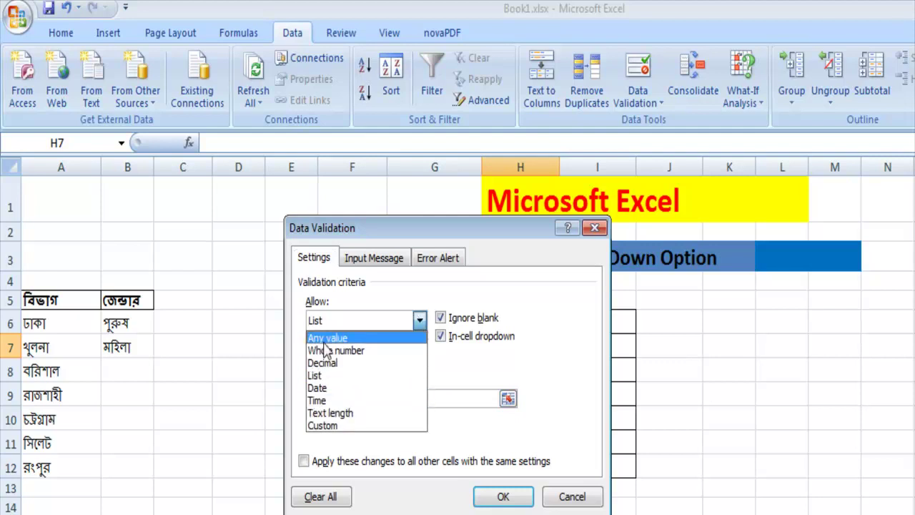
{"action": "left_click", "coordinate": [316, 375]}
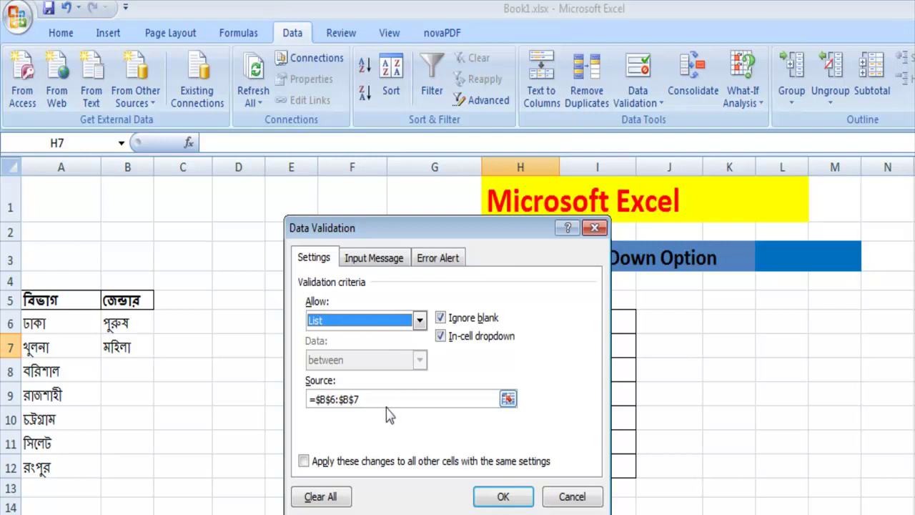
{"action": "left_click", "coordinate": [507, 399]}
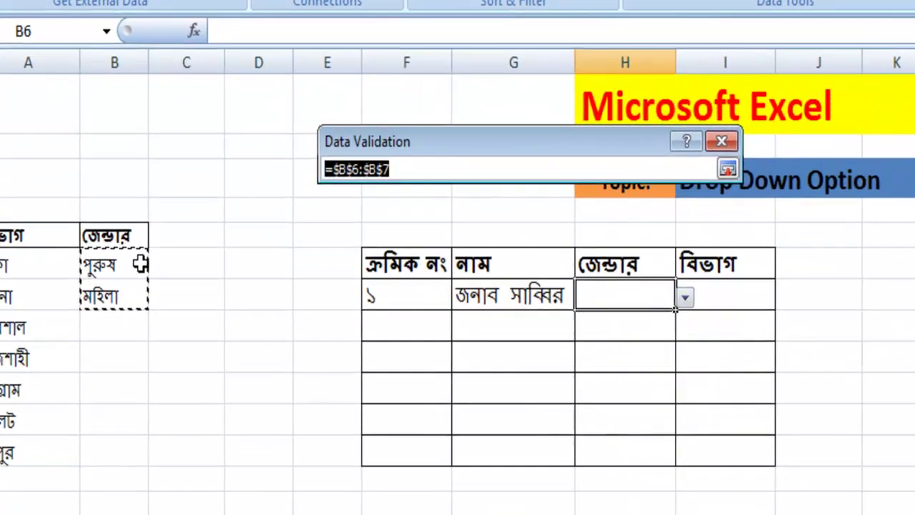
{"action": "left_click_drag", "start_coordinate": [140, 265], "coordinate": [139, 296]}
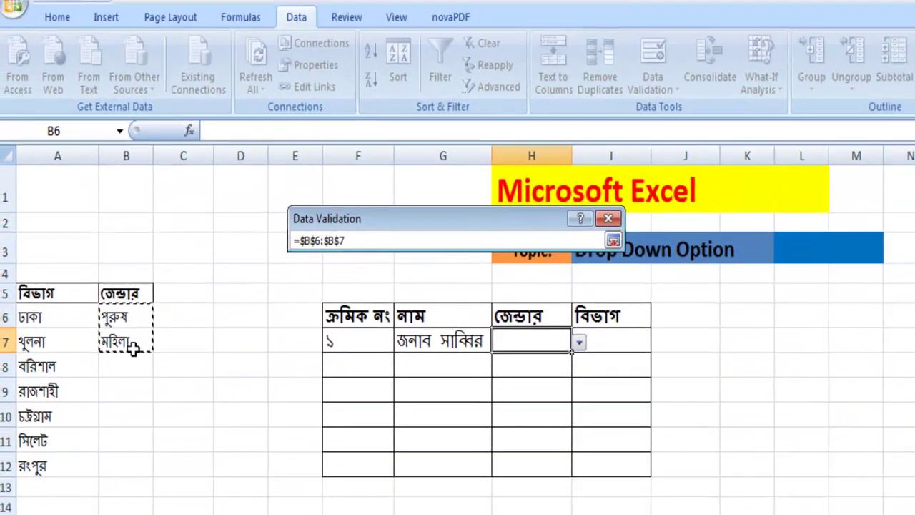
{"action": "key", "text": "Return"}
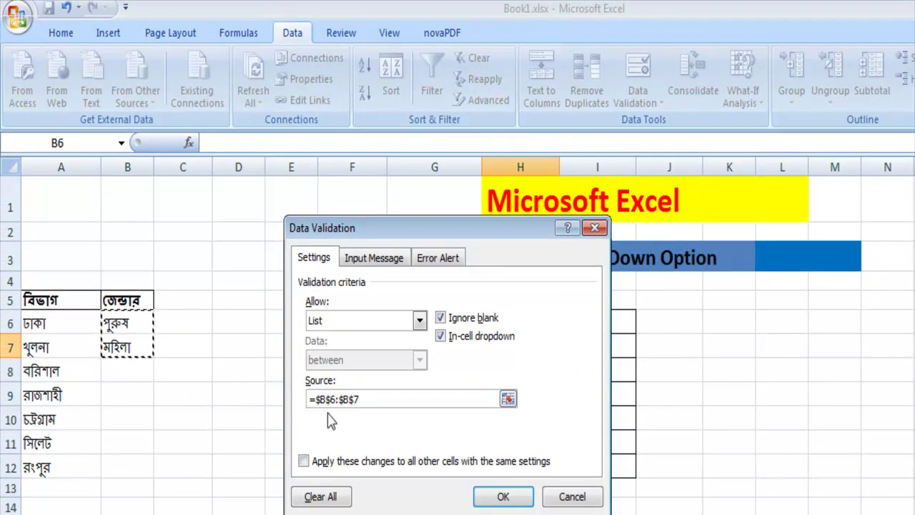
{"action": "left_click", "coordinate": [509, 496]}
{"action": "left_click", "coordinate": [526, 438]}
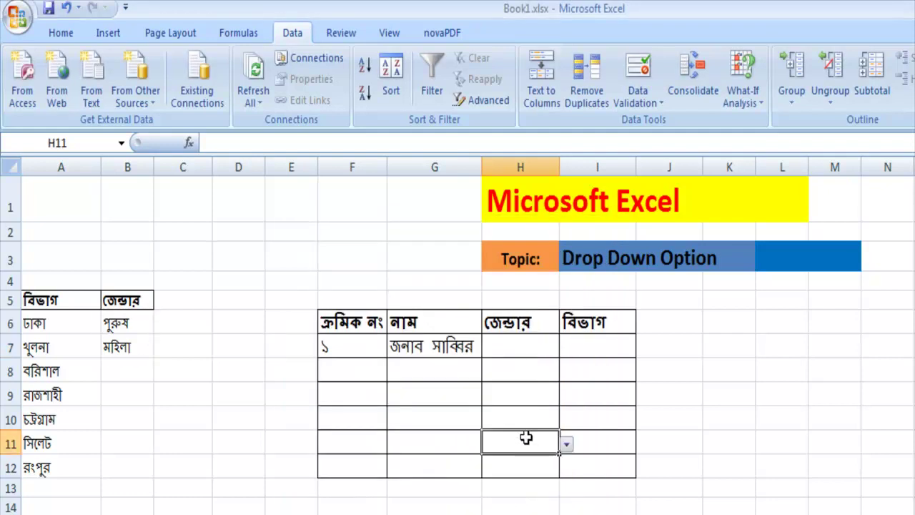
- Choose পুরুষ from H7's gender dropdown list
{"action": "left_click", "coordinate": [519, 344]}
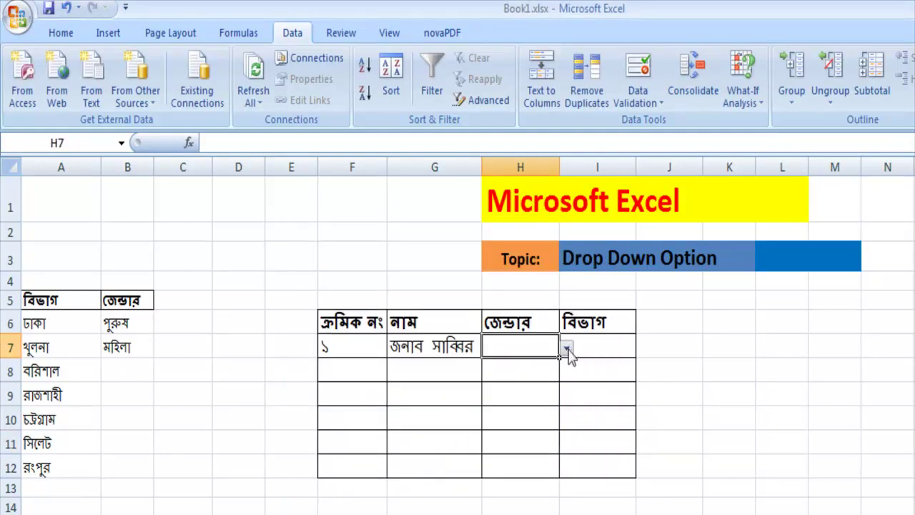
{"action": "left_click", "coordinate": [566, 349]}
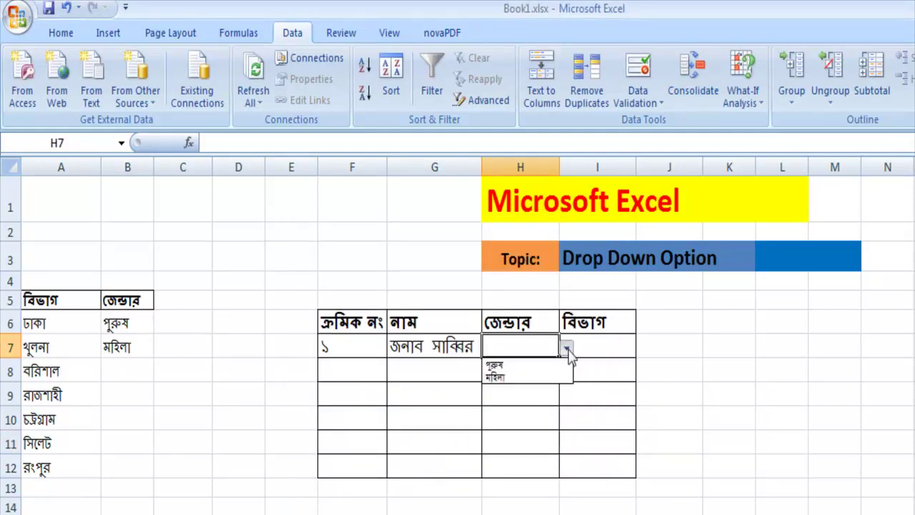
{"action": "left_click", "coordinate": [513, 366]}
{"action": "left_click", "coordinate": [526, 399]}
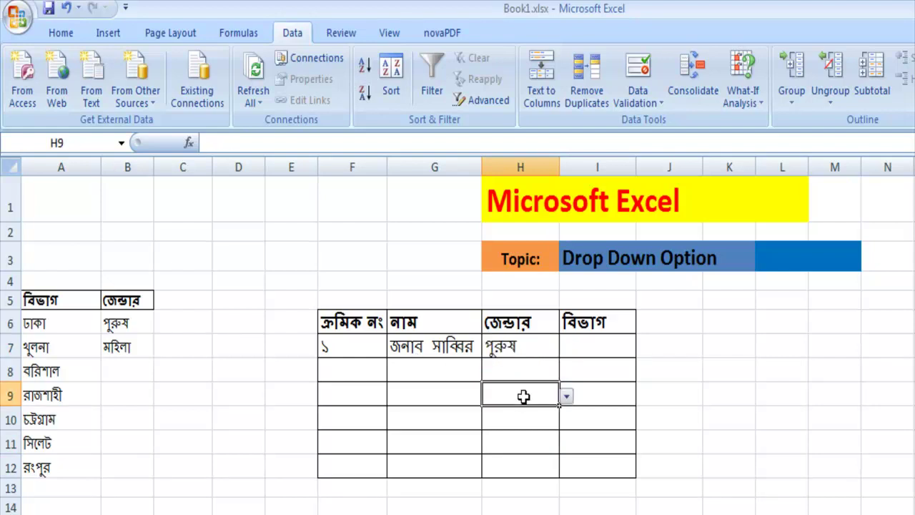
{"action": "left_click", "coordinate": [364, 375]}
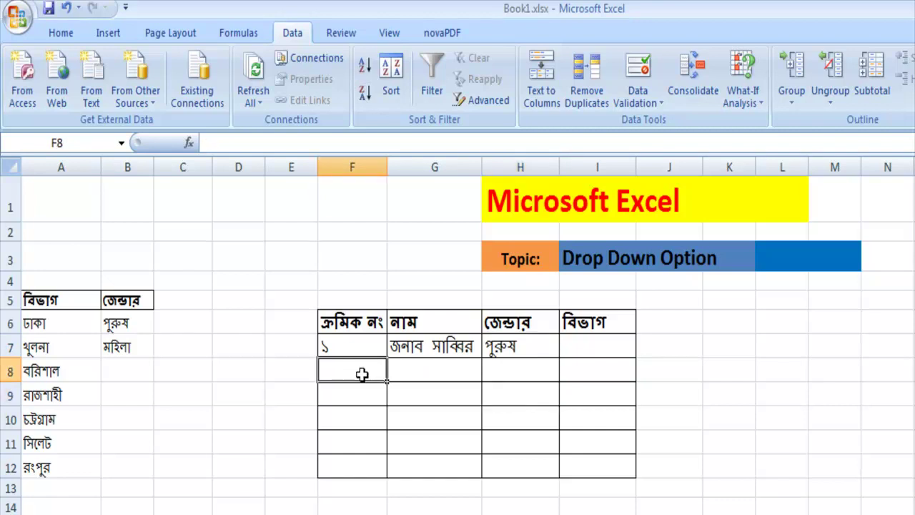
- Enter serial ২ in F8 and a Bengali name with the honorific মিসেস in G8
{"action": "type", "text": "২"}
{"action": "left_click", "coordinate": [420, 374]}
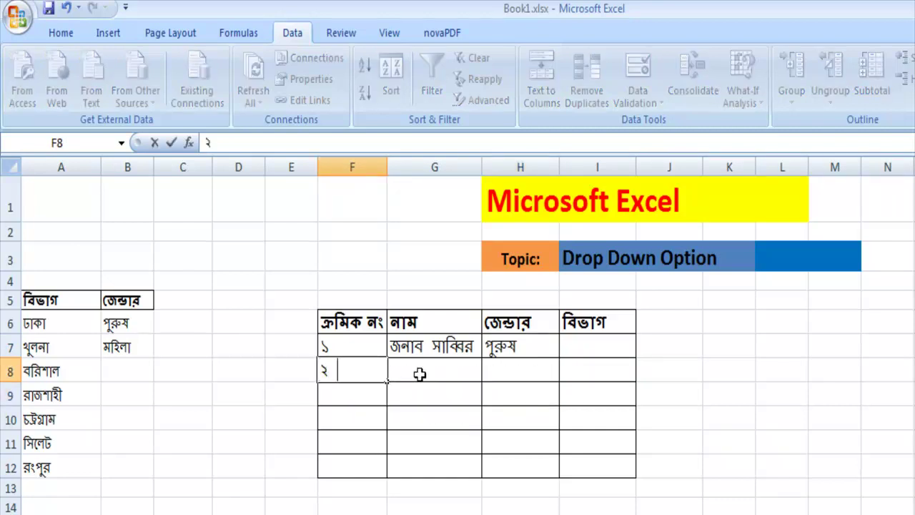
{"action": "type", "text": "মিসেস rabe"}
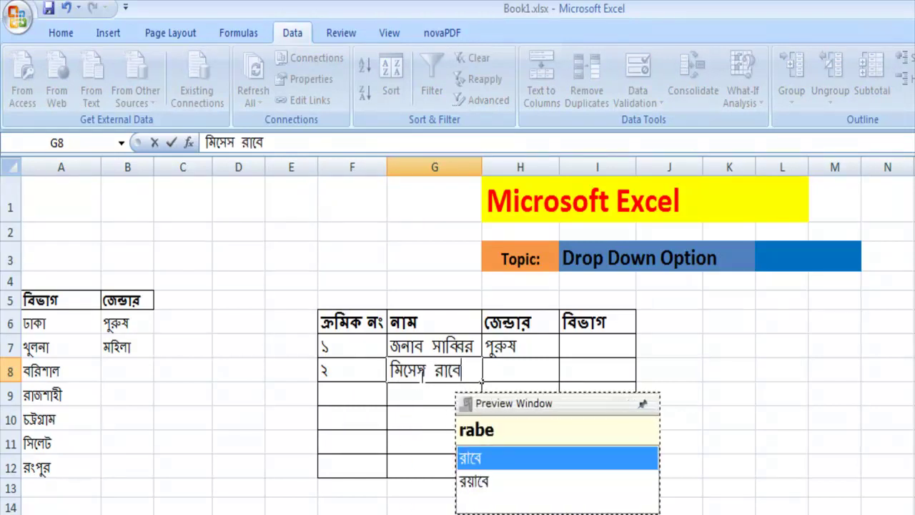
{"action": "type", "text": "ya"}
{"action": "left_click", "coordinate": [418, 438]}
- Set H8's gender to মহিলা from its dropdown, correcting an accidental পুরুষ pick
{"action": "left_click", "coordinate": [512, 368]}
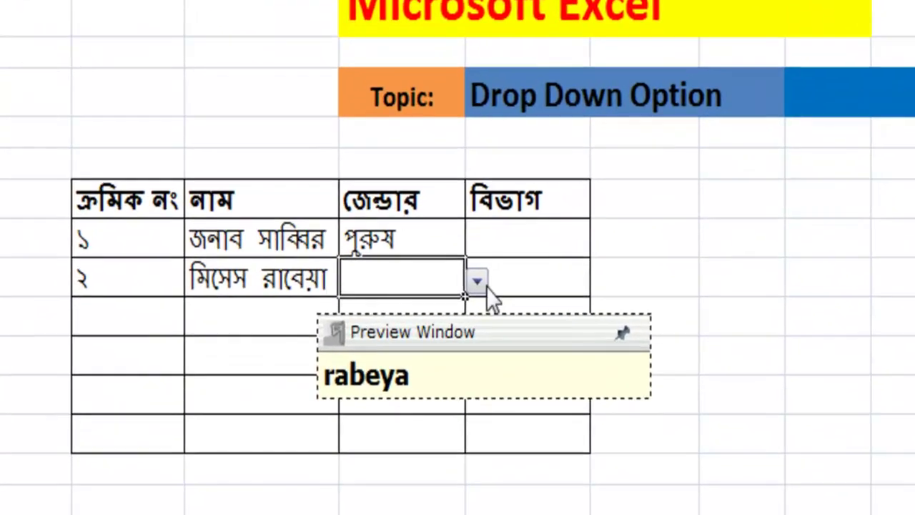
{"action": "left_click", "coordinate": [515, 322]}
{"action": "key", "text": "Down"}
{"action": "key", "text": "Return"}
{"action": "left_click", "coordinate": [580, 286]}
{"action": "left_click", "coordinate": [388, 265]}
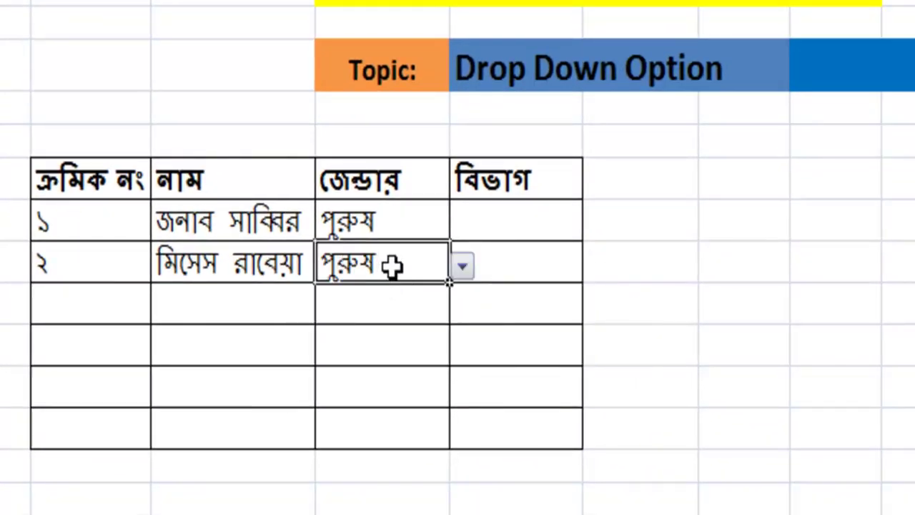
{"action": "left_click", "coordinate": [457, 270]}
{"action": "left_click", "coordinate": [411, 315]}
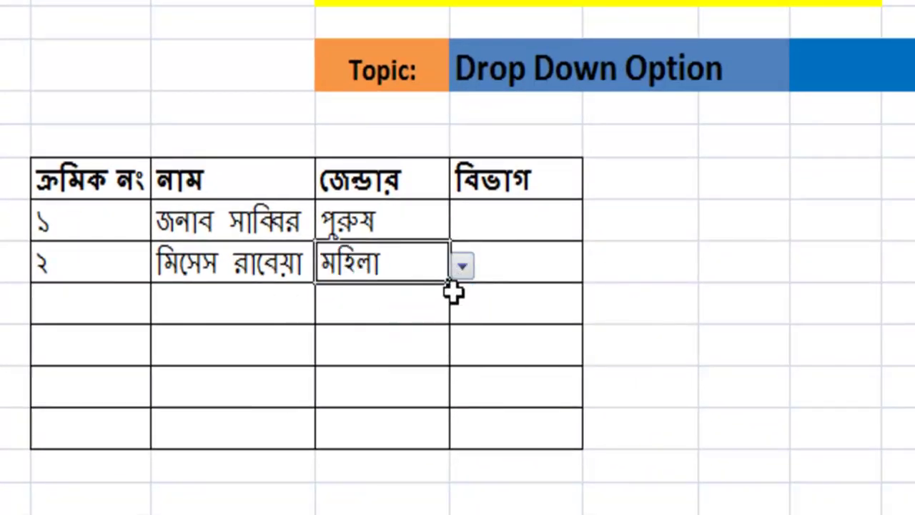
{"action": "left_click", "coordinate": [464, 268]}
{"action": "left_click", "coordinate": [407, 295]}
{"action": "left_click", "coordinate": [461, 266]}
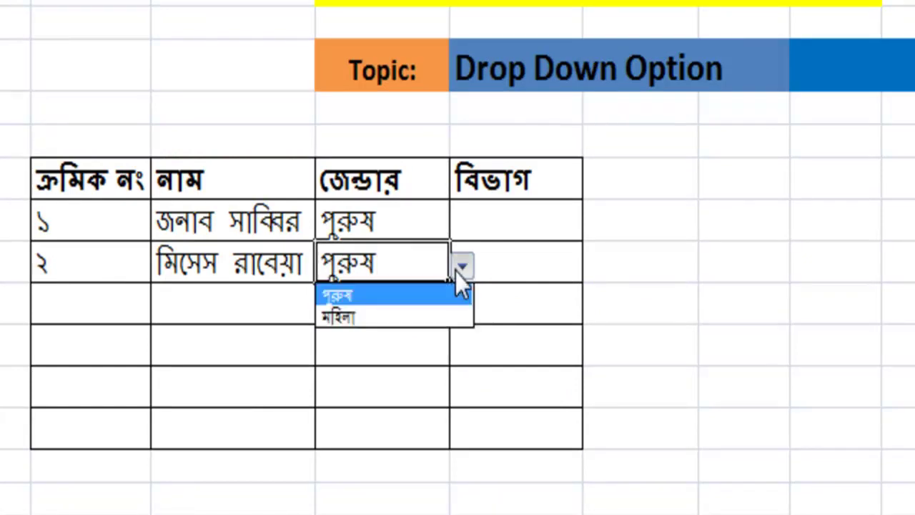
{"action": "left_click", "coordinate": [394, 317]}
{"action": "left_click", "coordinate": [268, 336]}
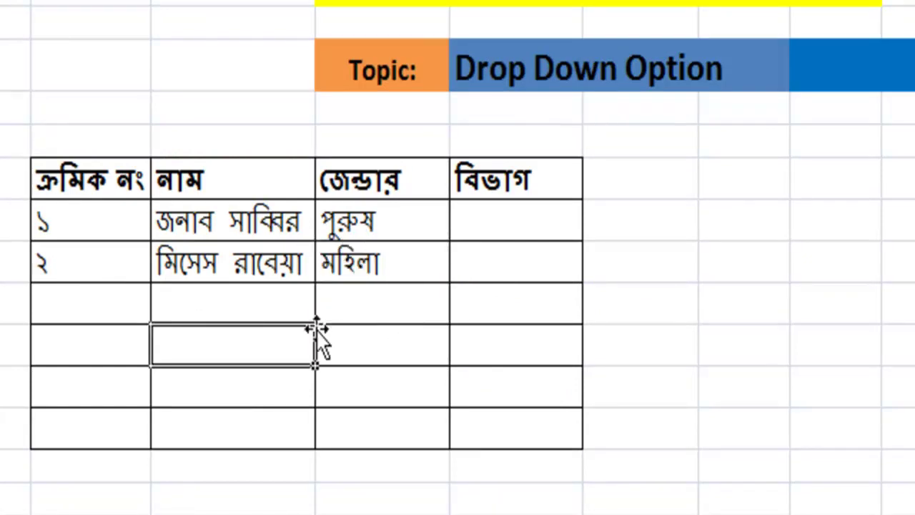
- Select I7, the first বিভাগ cell of the table
{"action": "left_click", "coordinate": [515, 222]}
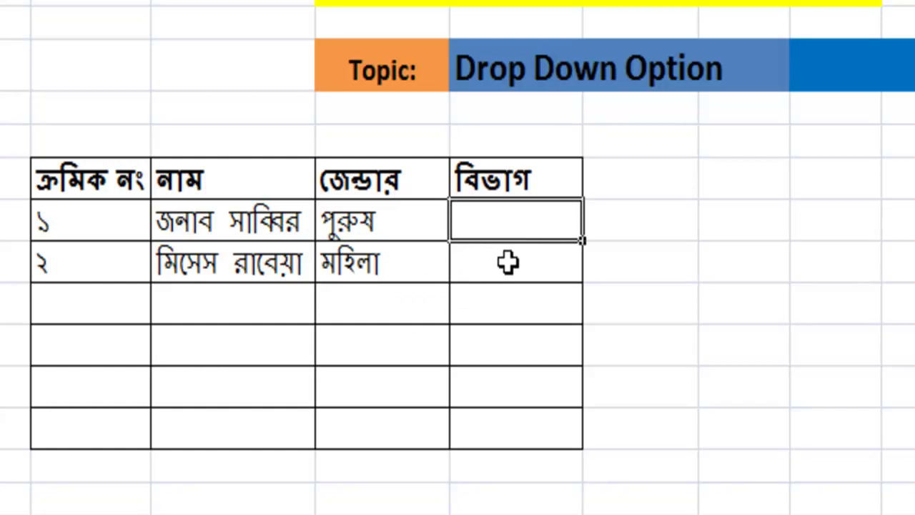
{"action": "left_click", "coordinate": [507, 264]}
{"action": "left_click", "coordinate": [507, 224]}
{"action": "left_click", "coordinate": [509, 277]}
{"action": "left_click", "coordinate": [506, 224]}
{"action": "left_click", "coordinate": [505, 288]}
{"action": "left_click", "coordinate": [511, 224]}
{"action": "left_click", "coordinate": [510, 273]}
{"action": "left_click", "coordinate": [515, 222]}
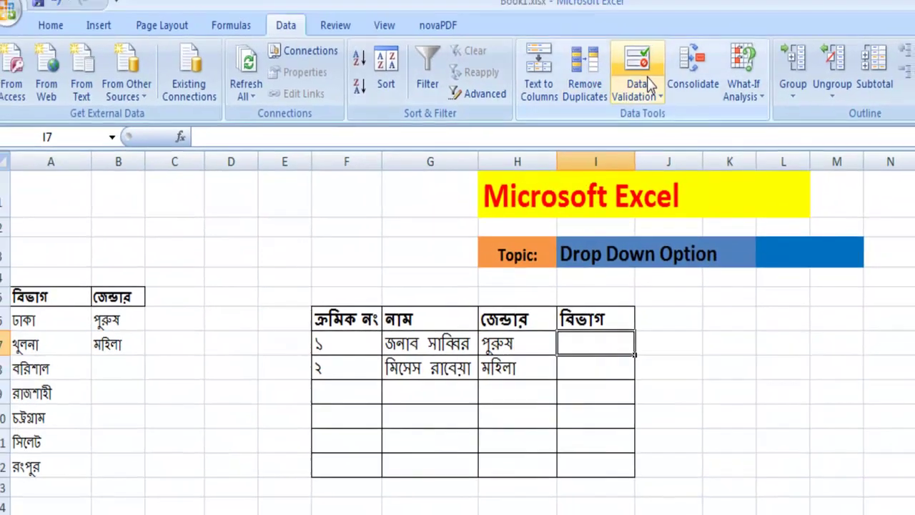
- Set I7's Data Validation to List with source range =$A$6:$A$12
{"action": "left_click", "coordinate": [648, 82]}
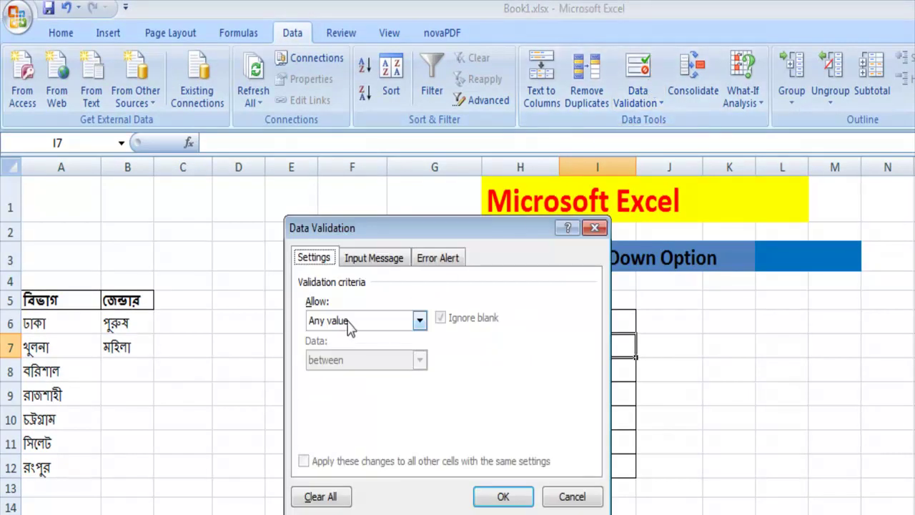
{"action": "left_click", "coordinate": [419, 322]}
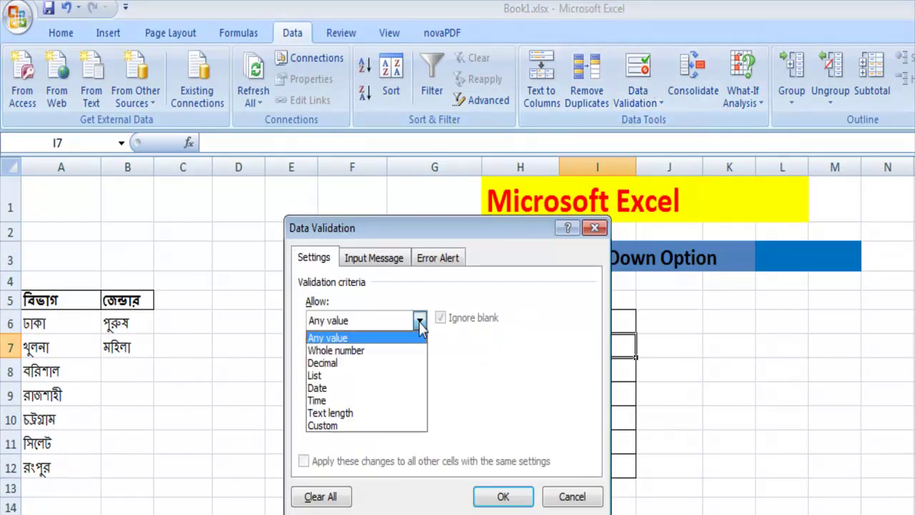
{"action": "left_click", "coordinate": [353, 385]}
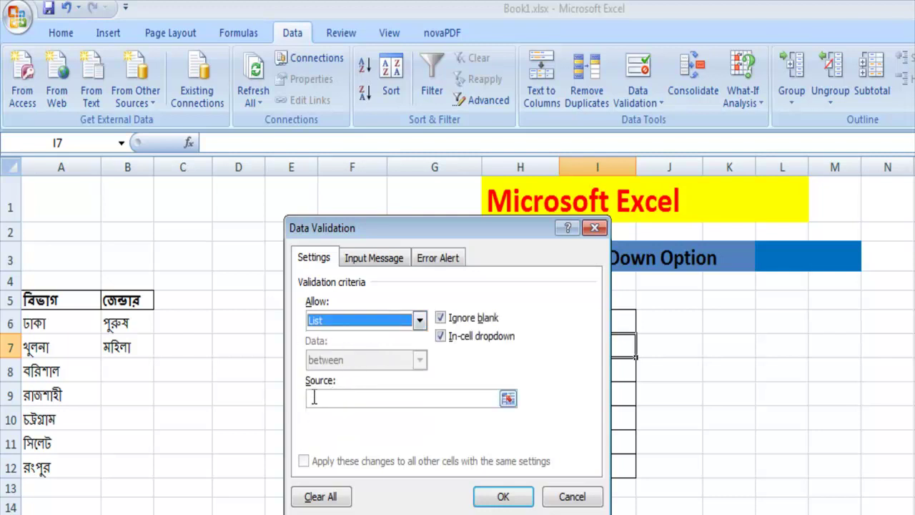
{"action": "left_click", "coordinate": [508, 398]}
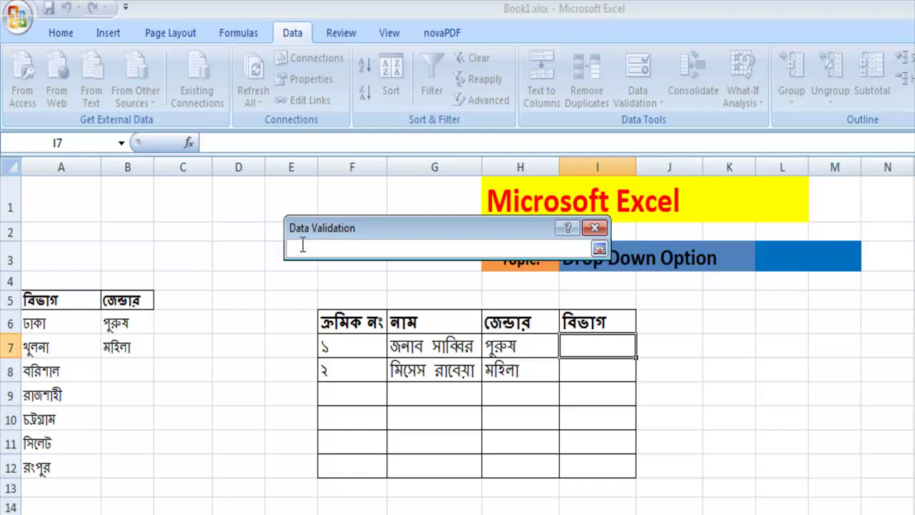
{"action": "left_click", "coordinate": [40, 325]}
{"action": "left_click_drag", "start_coordinate": [40, 325], "coordinate": [88, 395]}
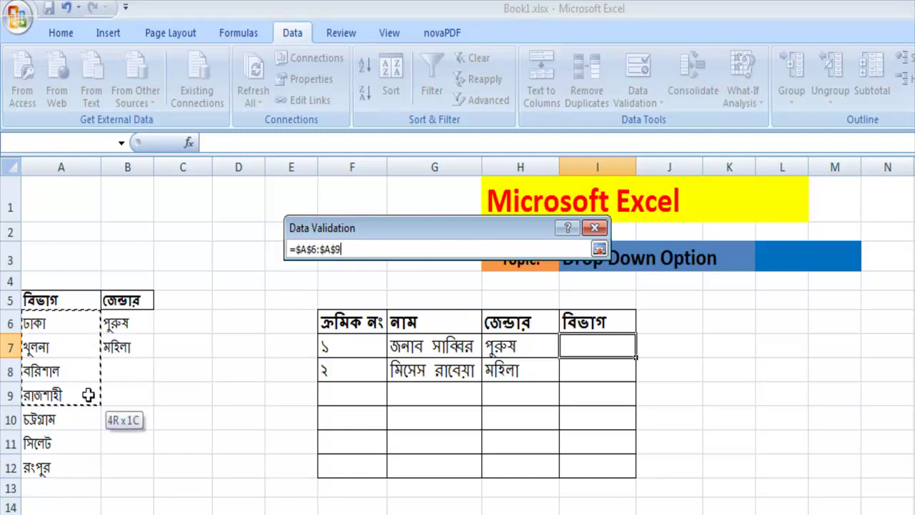
{"action": "left_click_drag", "start_coordinate": [88, 395], "coordinate": [84, 469]}
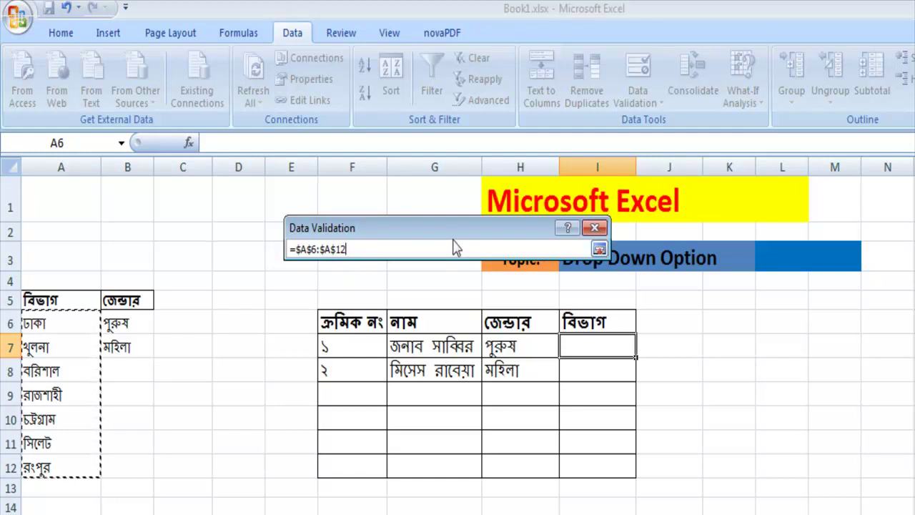
{"action": "key", "text": "Return"}
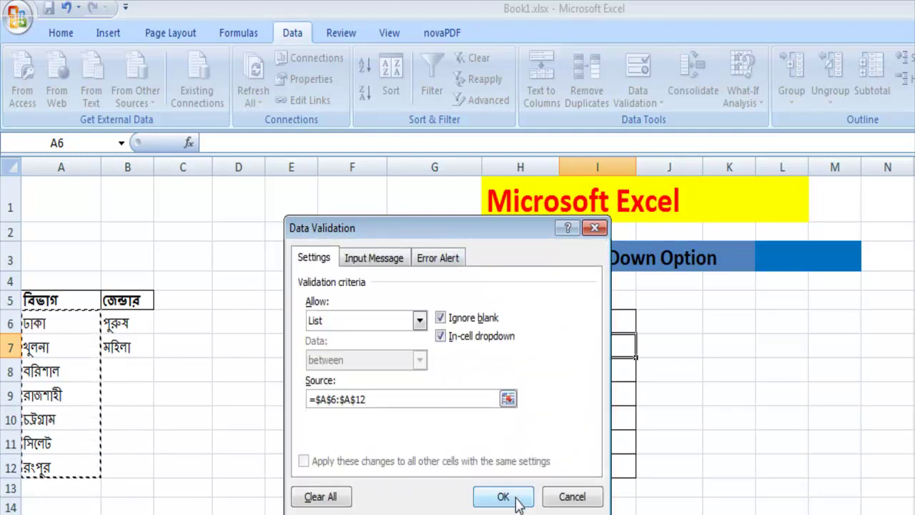
- Apply the division list rule, choose ঢাকা in I7, and fill it down to I12
{"action": "left_click", "coordinate": [516, 500]}
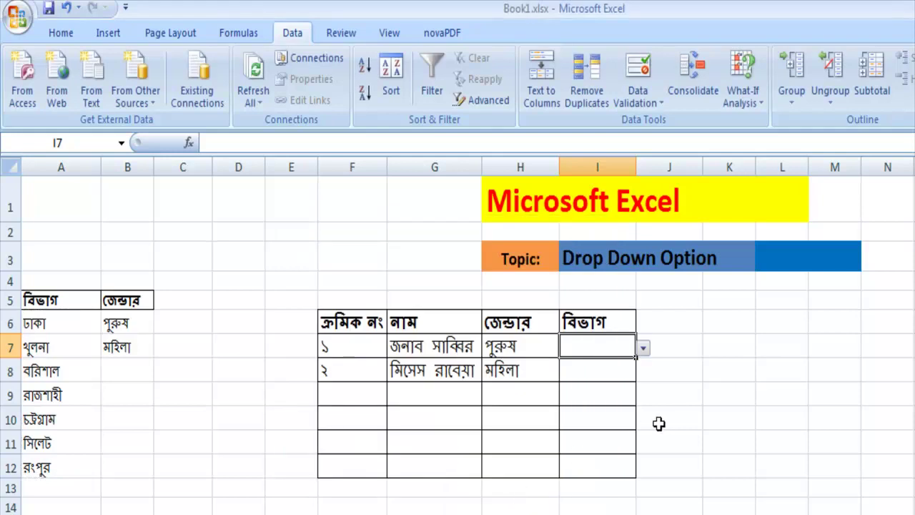
{"action": "left_click", "coordinate": [658, 423]}
{"action": "left_click", "coordinate": [619, 346]}
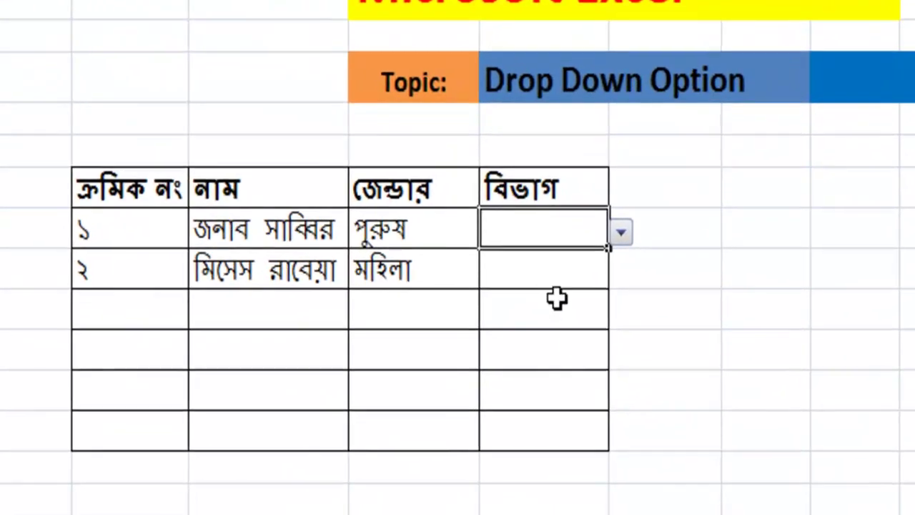
{"action": "left_click", "coordinate": [620, 232]}
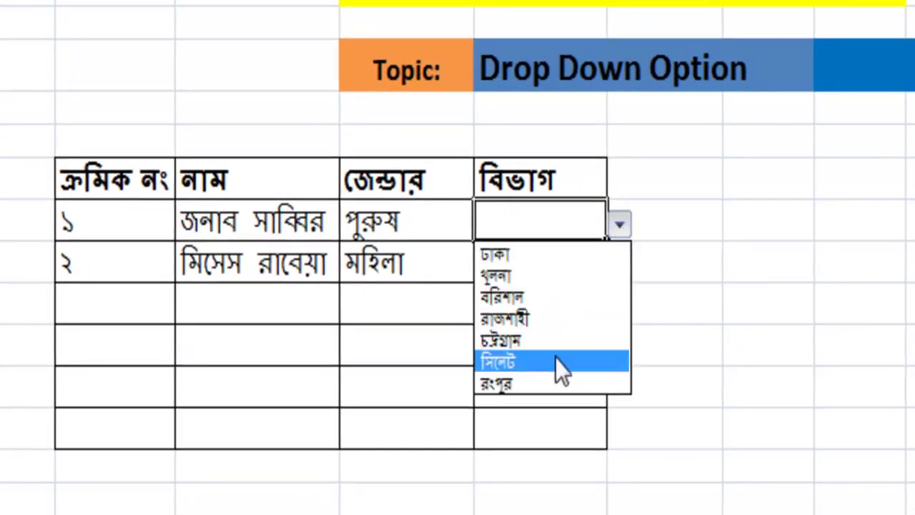
{"action": "left_click", "coordinate": [503, 256]}
{"action": "left_click", "coordinate": [529, 249]}
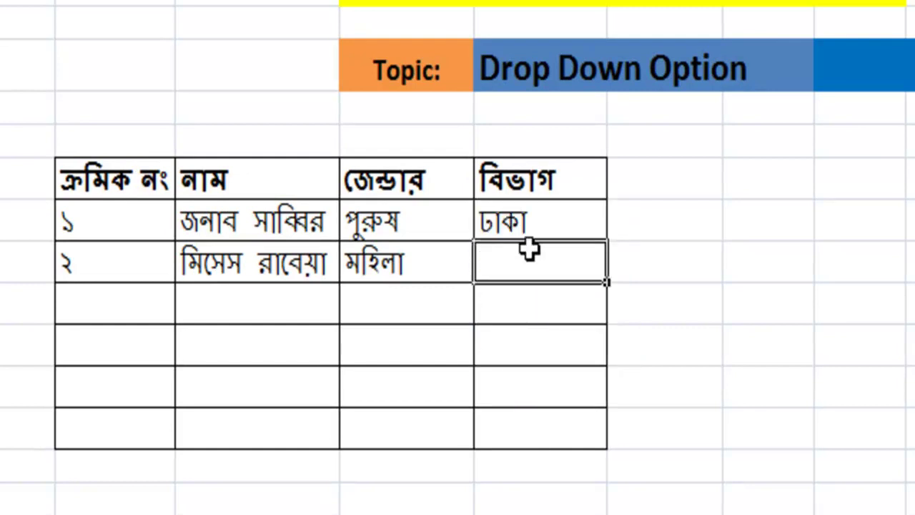
{"action": "left_click", "coordinate": [565, 223]}
{"action": "left_click_drag", "start_coordinate": [606, 240], "coordinate": [608, 441]}
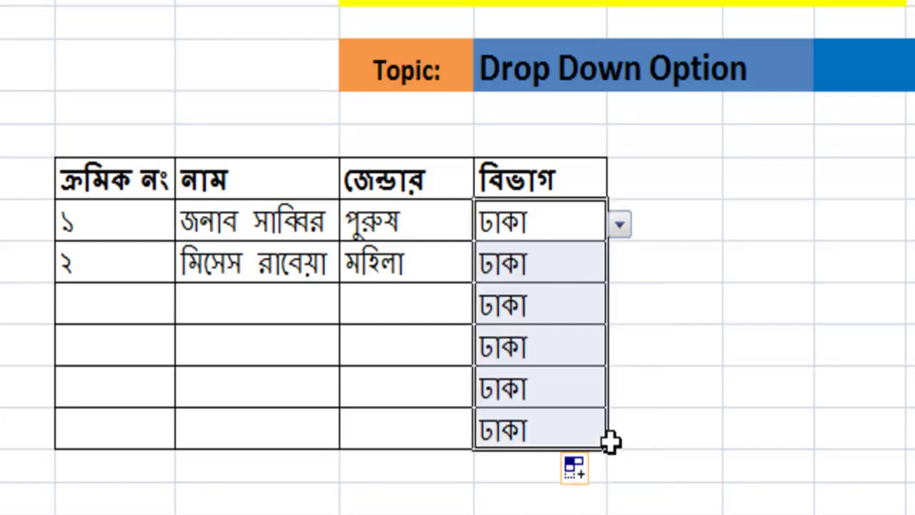
{"action": "left_click", "coordinate": [716, 353]}
- Change the second row's division to খুলনা from its dropdown
{"action": "left_click", "coordinate": [575, 273]}
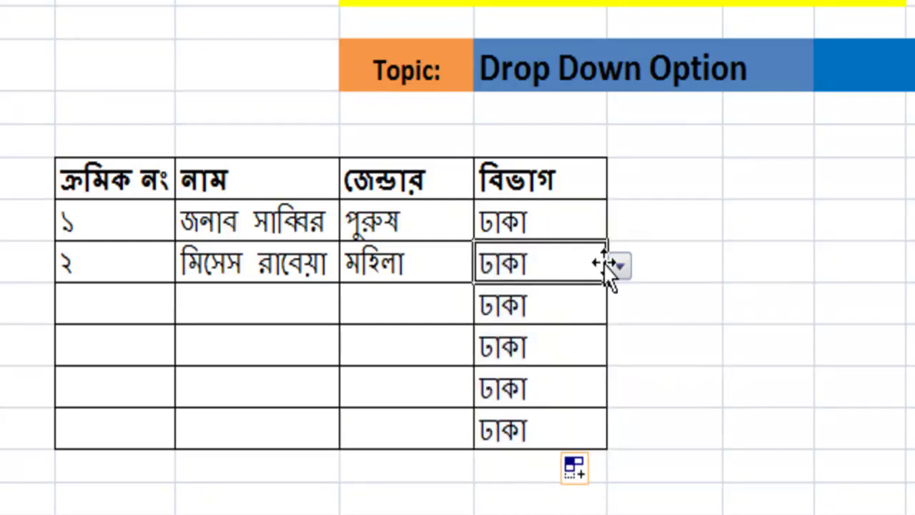
{"action": "left_click", "coordinate": [616, 271]}
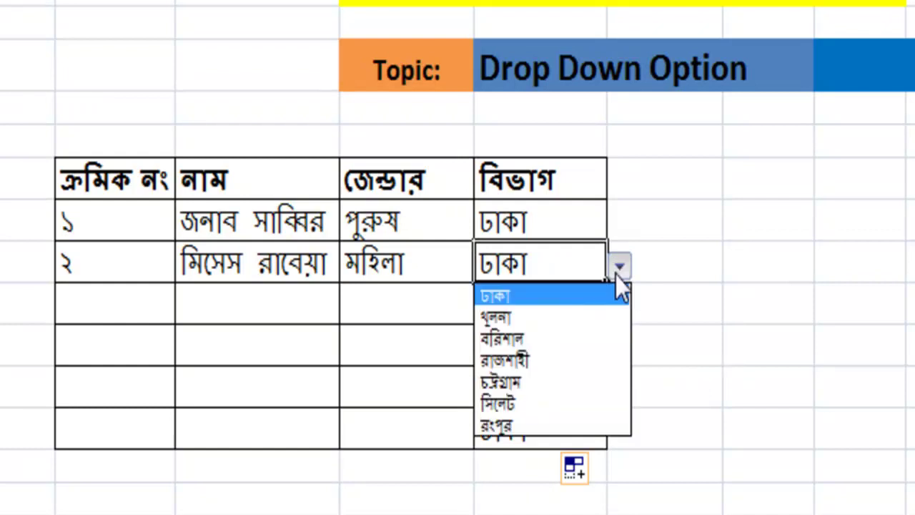
{"action": "left_click", "coordinate": [522, 323]}
{"action": "left_click", "coordinate": [690, 302]}
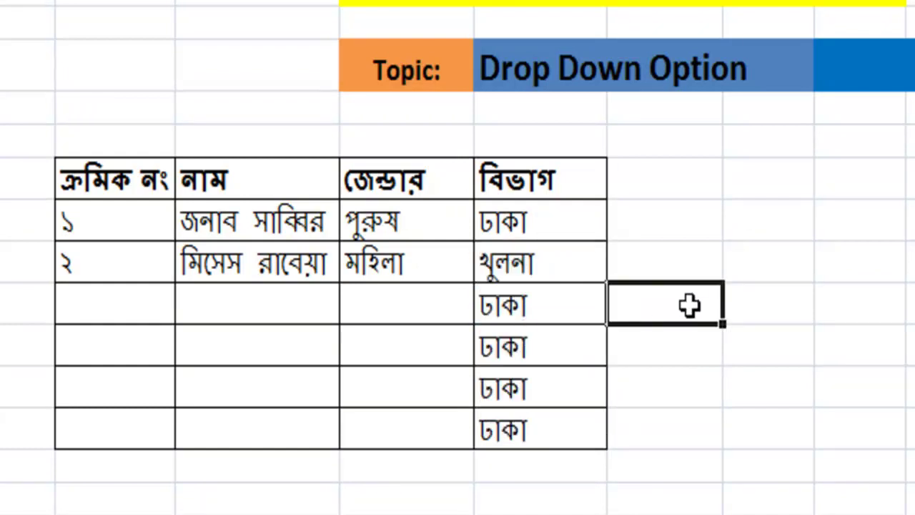
{"action": "left_click", "coordinate": [581, 314]}
{"action": "left_click", "coordinate": [136, 309]}
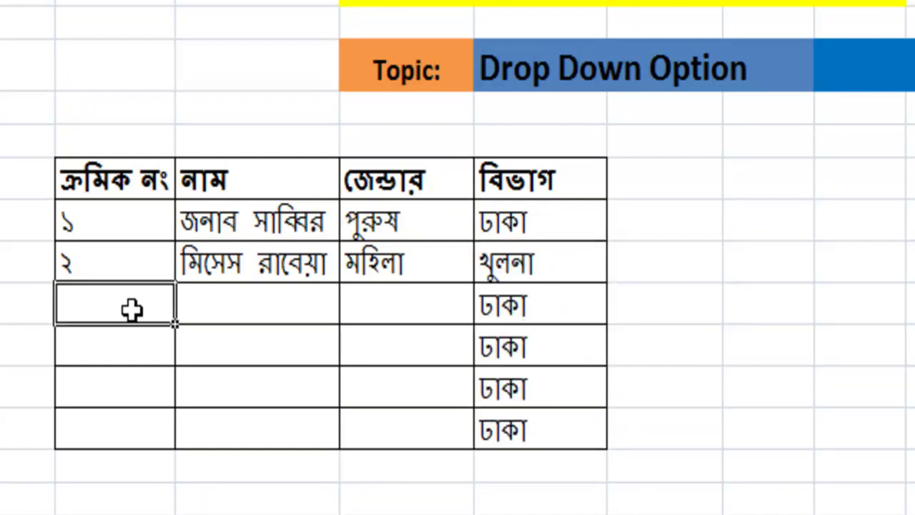
- Enter serial ৩ in F9 and a Bengali name with the honorific জনাব in G9
{"action": "type", "text": "3"}
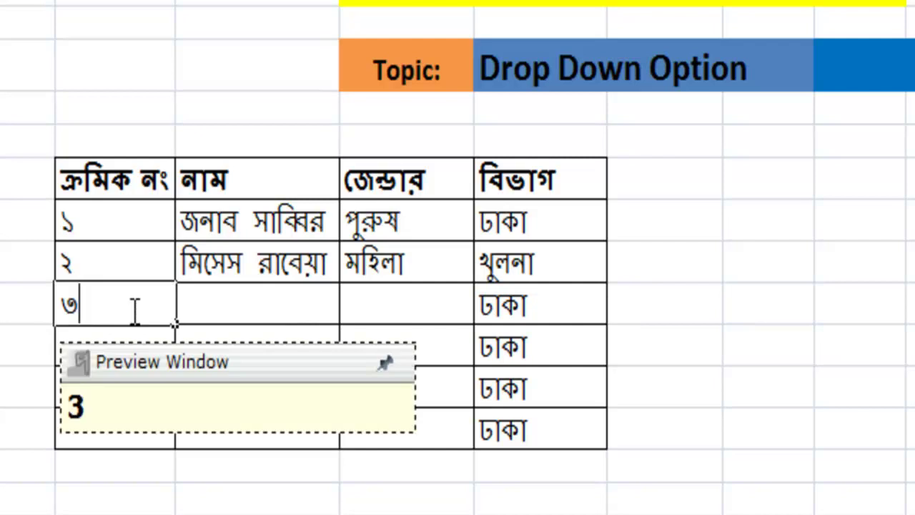
{"action": "key", "text": "Tab"}
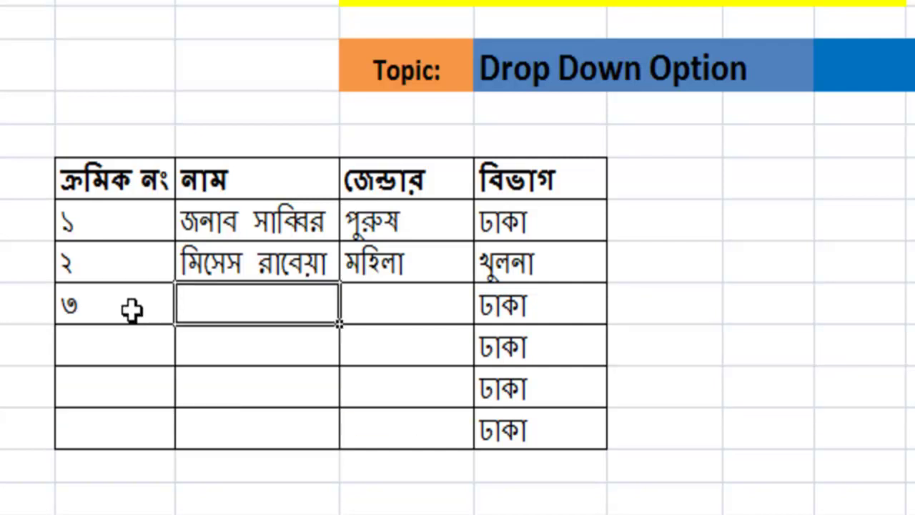
{"action": "type", "text": "j"}
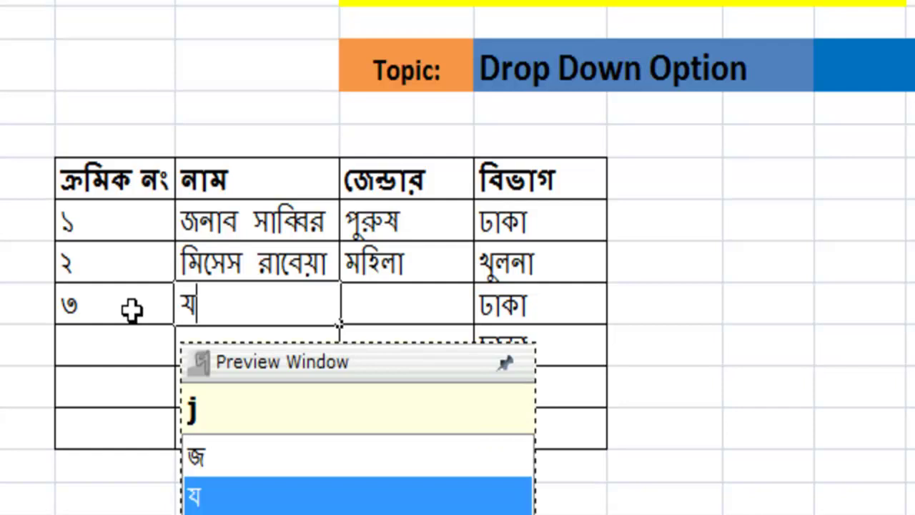
{"action": "key", "text": "BackSpace"}
{"action": "type", "text": "jonab"}
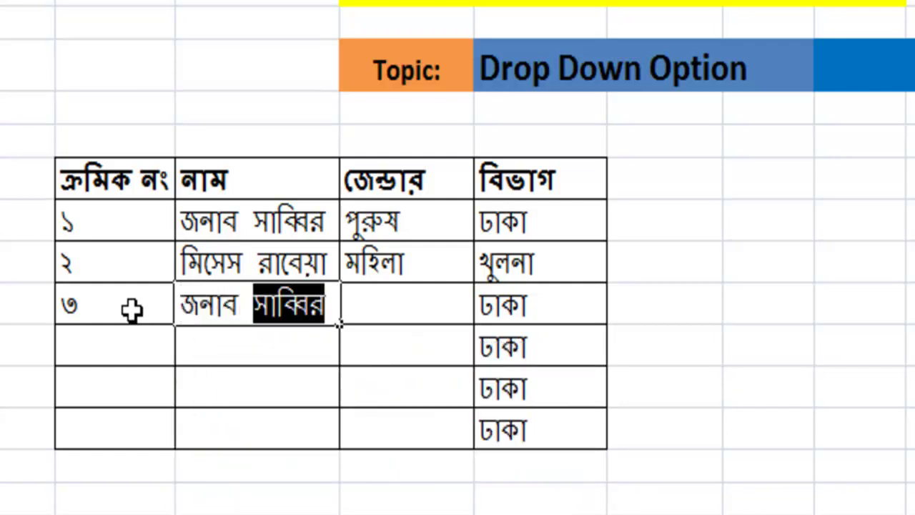
{"action": "type", "text": " sakib"}
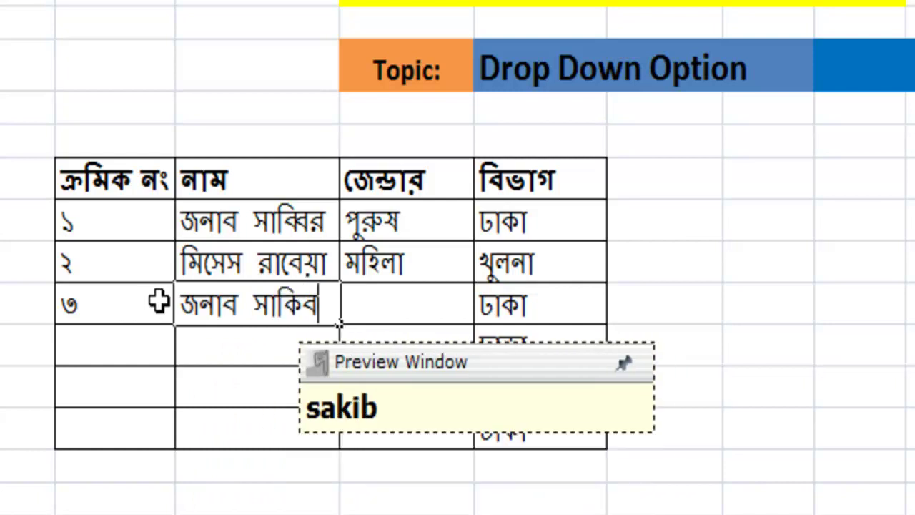
{"action": "key", "text": "Tab"}
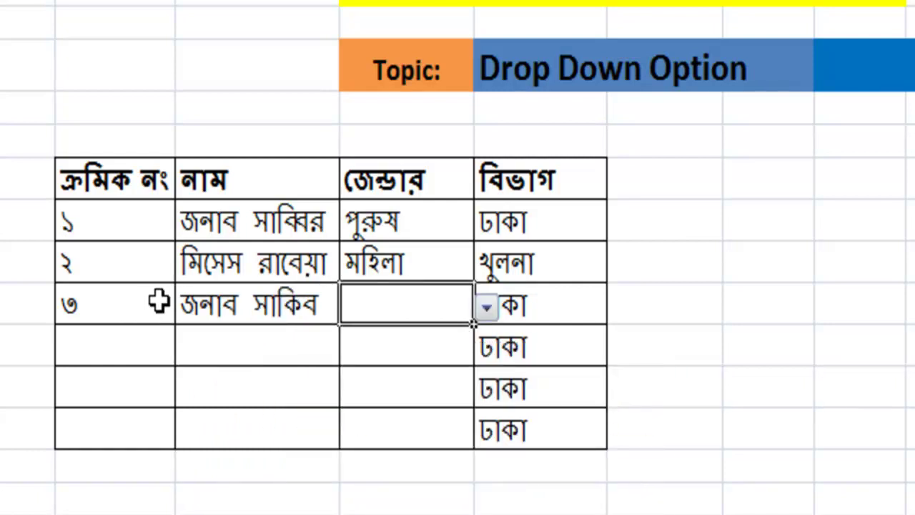
- Choose পুরুষ as the third row's gender and রাজশাহী as its division
{"action": "left_click", "coordinate": [486, 306]}
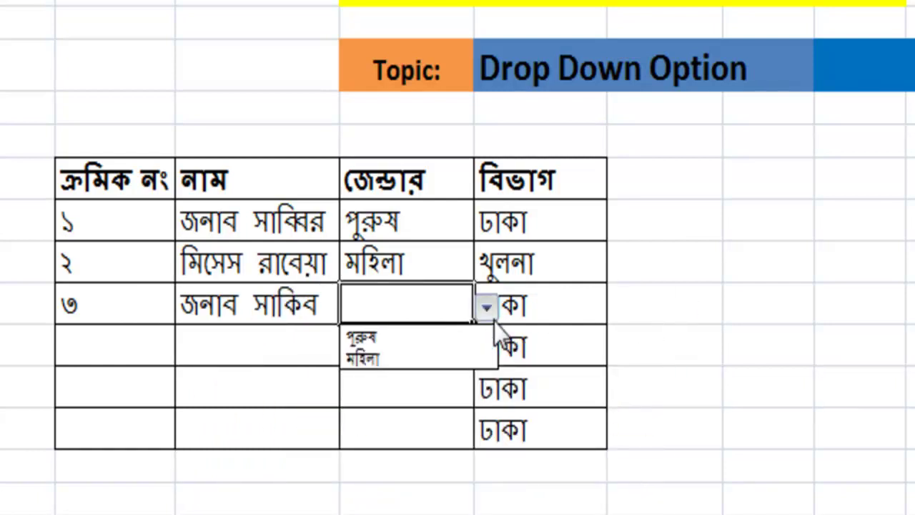
{"action": "left_click", "coordinate": [384, 342]}
{"action": "left_click", "coordinate": [580, 306]}
{"action": "left_click", "coordinate": [613, 313]}
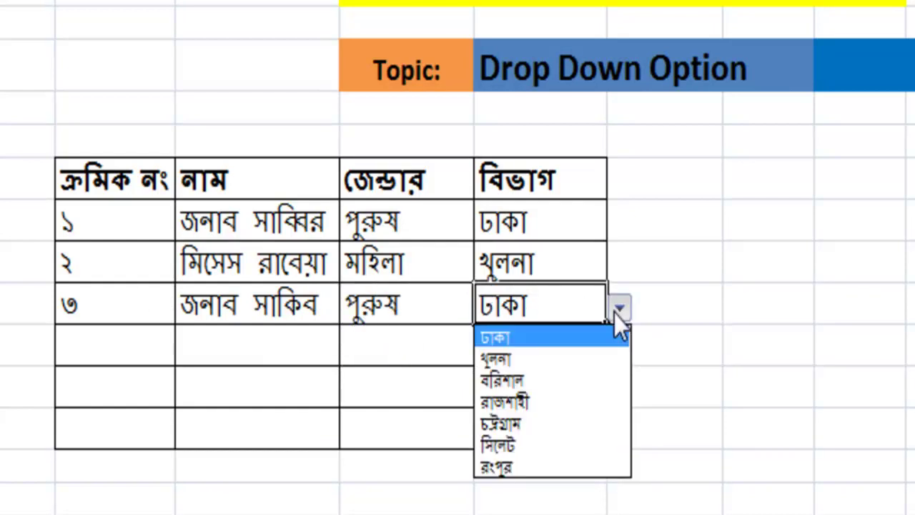
{"action": "left_click", "coordinate": [535, 402]}
{"action": "left_click", "coordinate": [717, 327]}
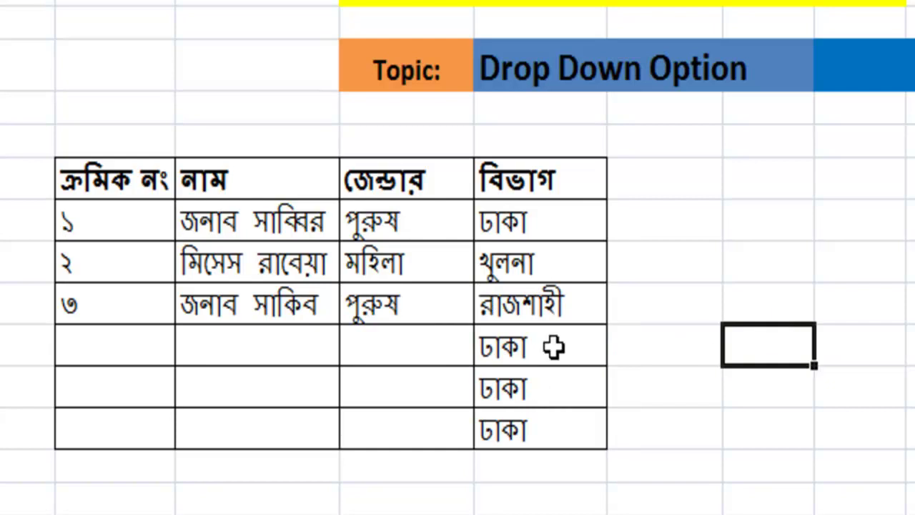
- Enter serial ৪ in F10 and a Bengali name with the honorific মিসেস in G10
{"action": "left_click", "coordinate": [143, 341]}
{"action": "type", "text": "4"}
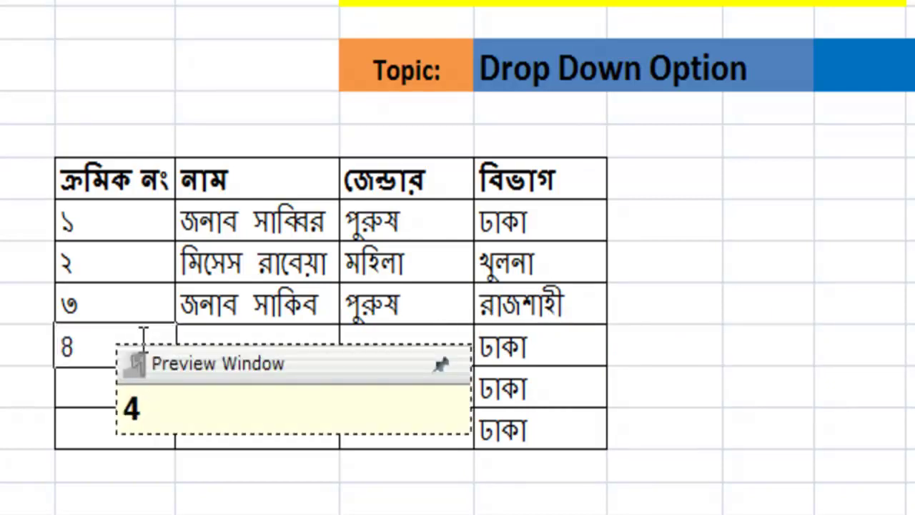
{"action": "left_click", "coordinate": [241, 351]}
{"action": "type", "text": "mises "}
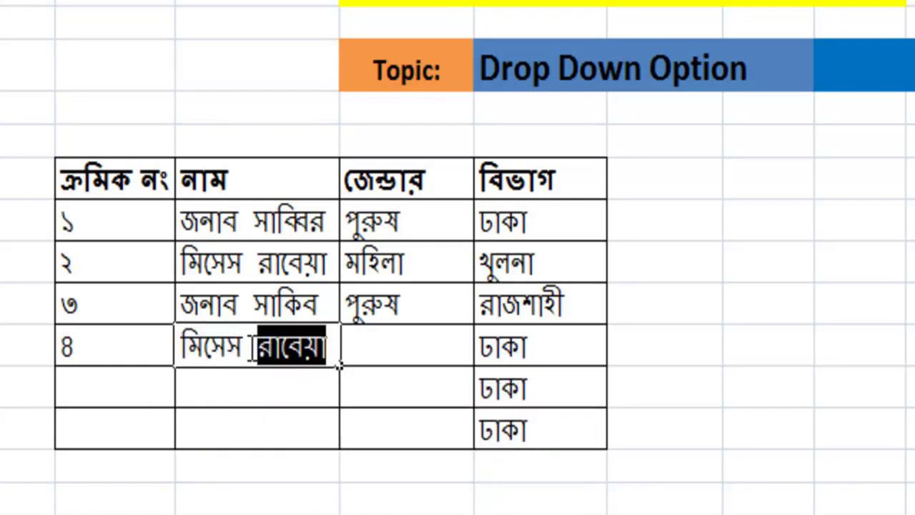
{"action": "type", "text": "fatema"}
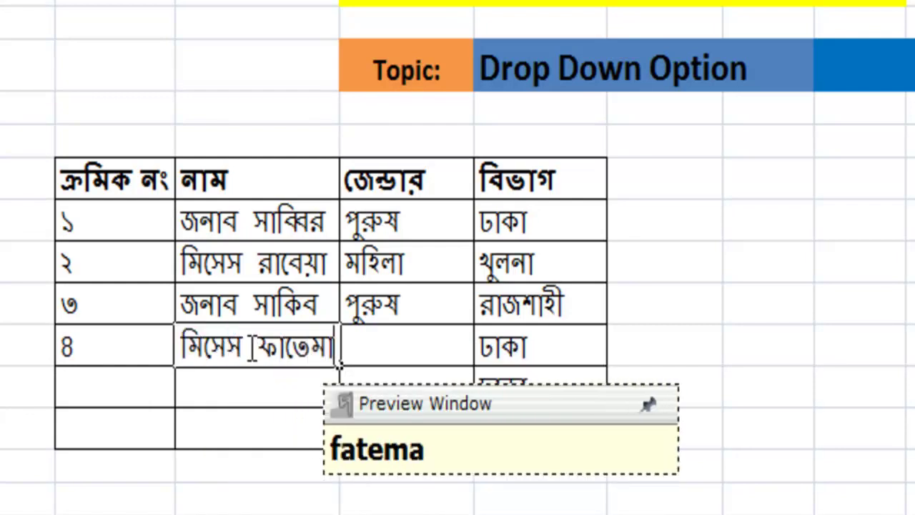
{"action": "left_click", "coordinate": [379, 347]}
- Set the fourth row's gender to মহিলা and its division to বরিশাল from the dropdowns
{"action": "left_click", "coordinate": [486, 349]}
{"action": "key", "text": "Down"}
{"action": "key", "text": "Return"}
{"action": "left_click", "coordinate": [486, 349]}
{"action": "left_click", "coordinate": [415, 399]}
{"action": "left_click", "coordinate": [525, 360]}
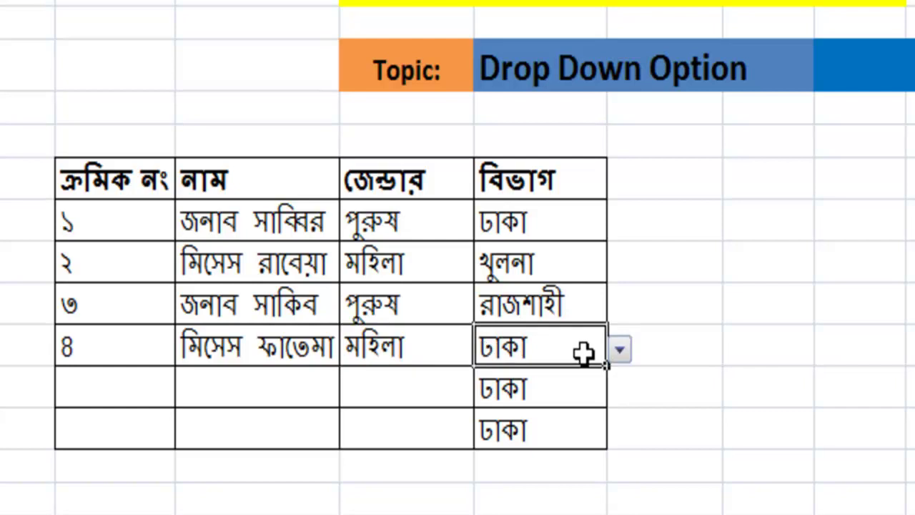
{"action": "left_click", "coordinate": [619, 349]}
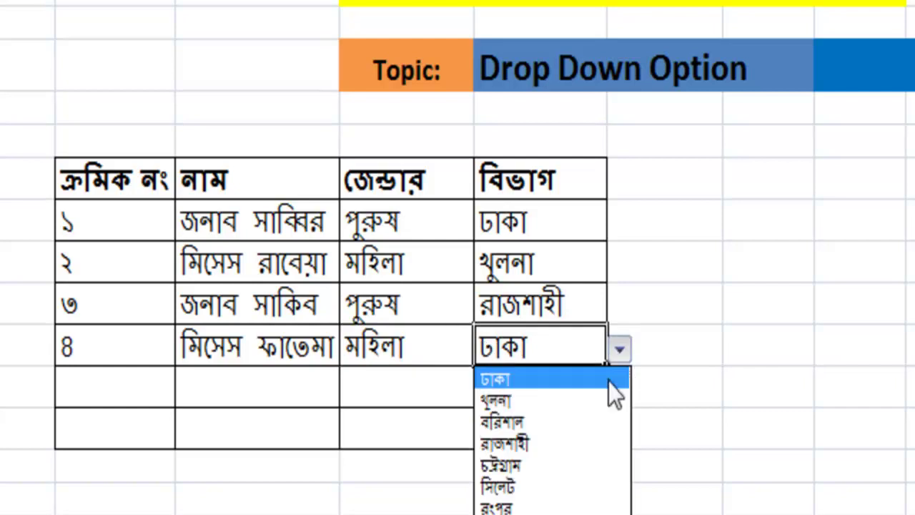
{"action": "left_click", "coordinate": [561, 425]}
{"action": "left_click", "coordinate": [759, 379]}
- Enter serial ৫ in F11 and a Bengali name starting with জনাব in G11
{"action": "left_click", "coordinate": [125, 393]}
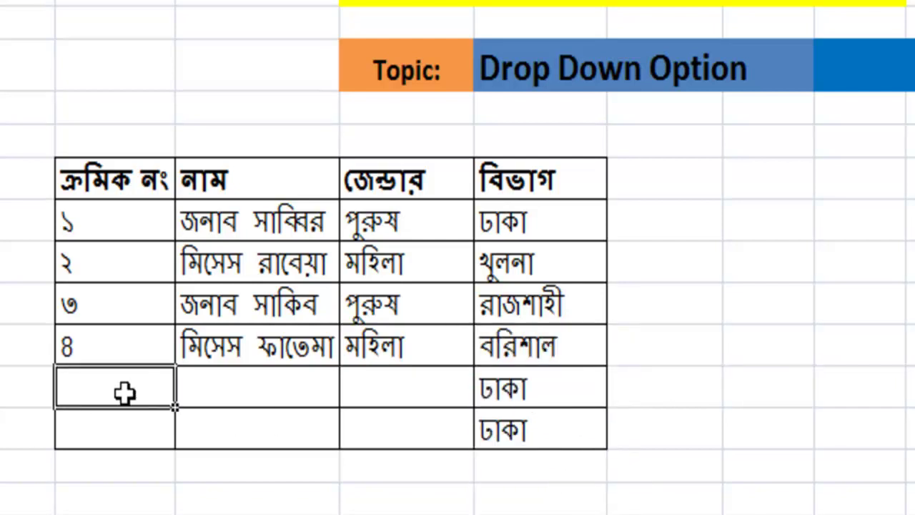
{"action": "type", "text": "5"}
{"action": "left_click", "coordinate": [209, 385]}
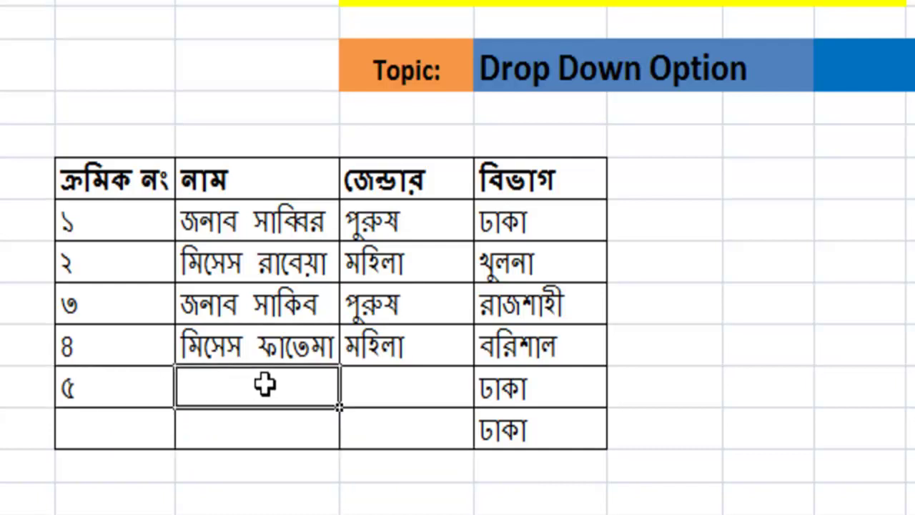
{"action": "type", "text": "ji"}
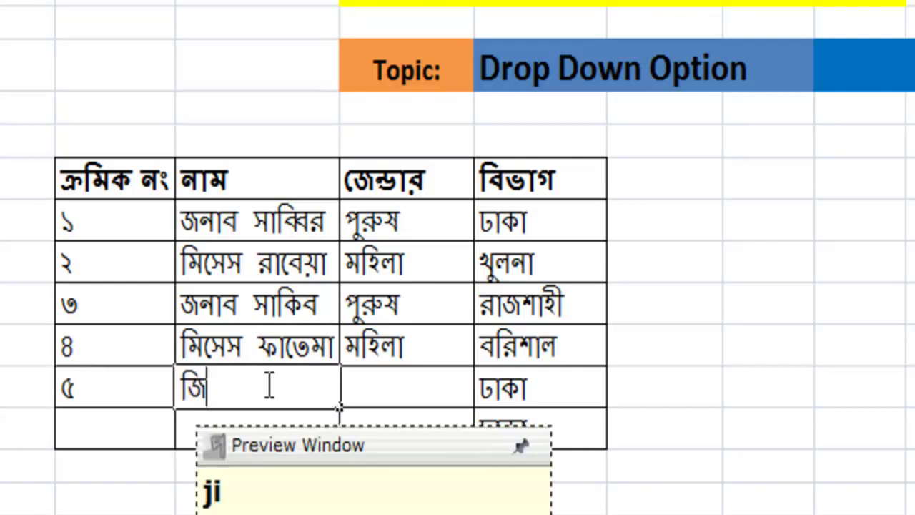
{"action": "key", "text": "BackSpace"}
{"action": "type", "text": "o"}
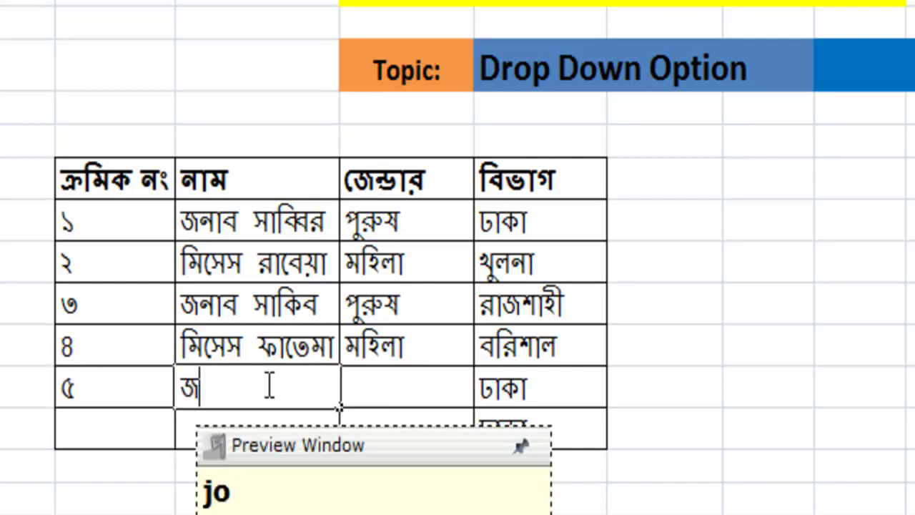
{"action": "type", "text": "nab"}
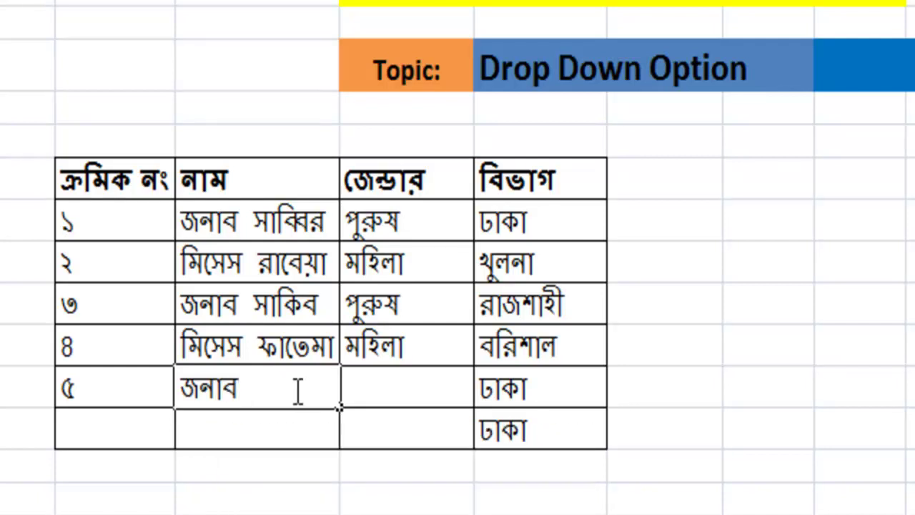
{"action": "type", "text": " r"}
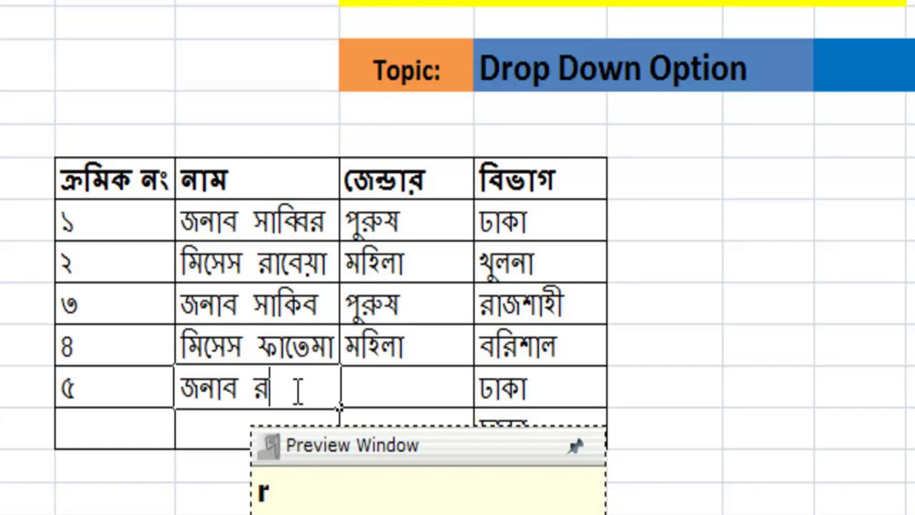
{"action": "type", "text": "him"}
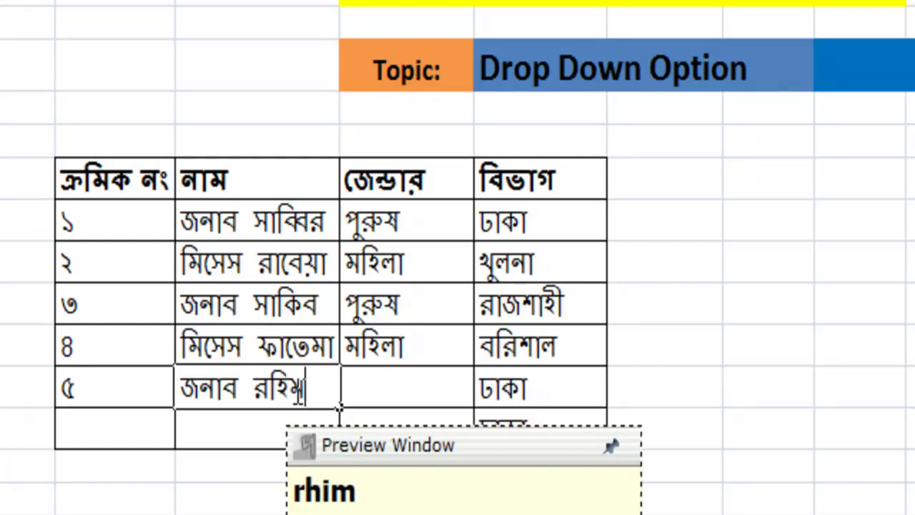
{"action": "left_click", "coordinate": [413, 392]}
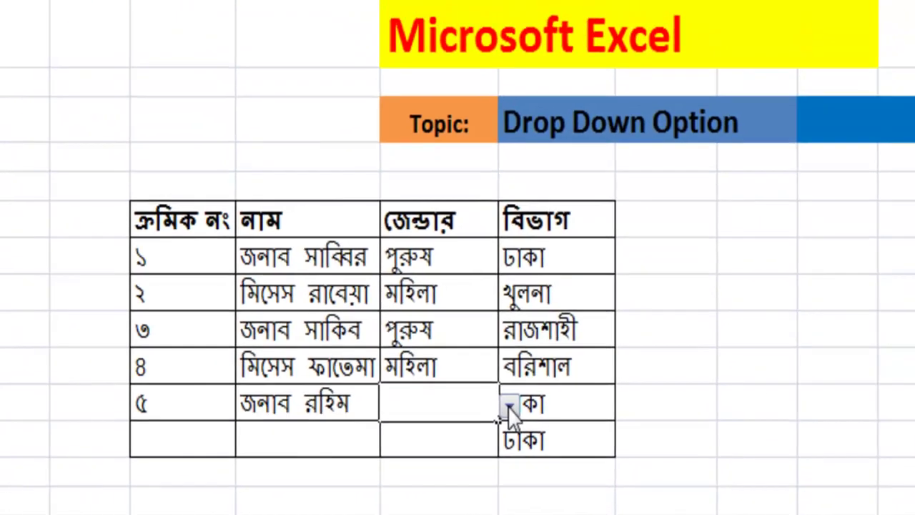
- Dismiss the invalid-value error and pick পুরুষ from the H11 gender dropdown
{"action": "key", "text": "Return"}
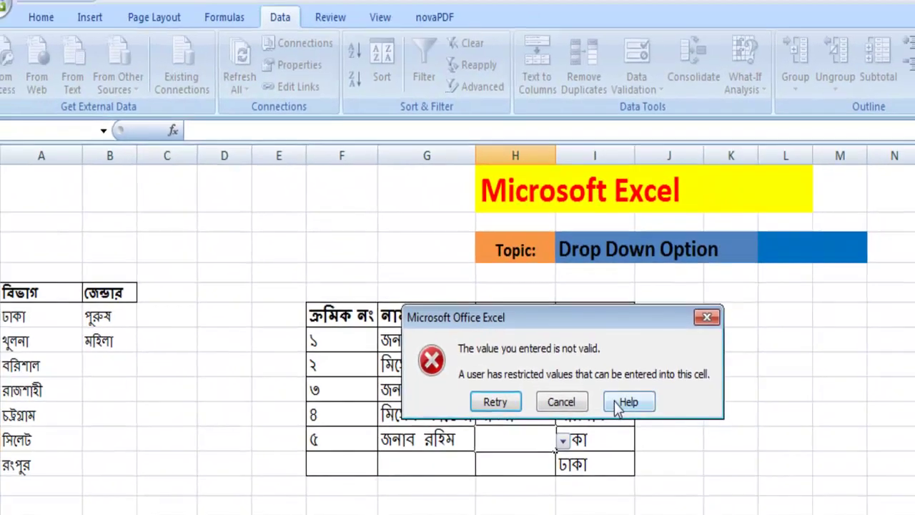
{"action": "left_click", "coordinate": [563, 405]}
{"action": "left_click", "coordinate": [481, 484]}
{"action": "left_click", "coordinate": [535, 439]}
{"action": "left_click", "coordinate": [565, 442]}
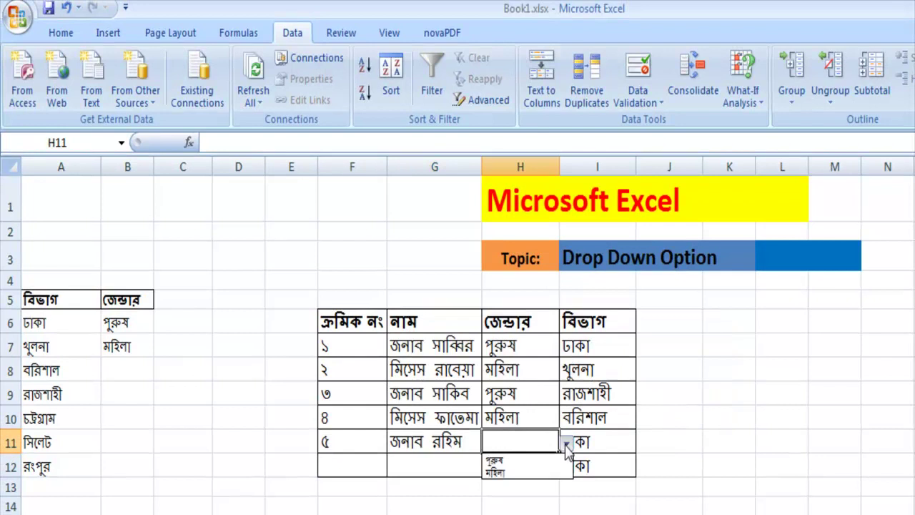
{"action": "left_click", "coordinate": [506, 460]}
- Choose চট্টগ্রাম from the I11 division dropdown
{"action": "left_click", "coordinate": [714, 440]}
{"action": "left_click", "coordinate": [615, 447]}
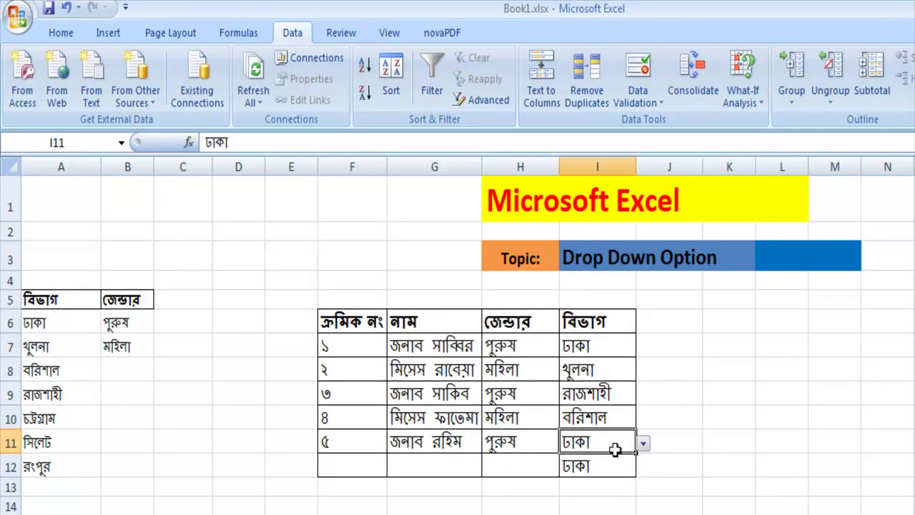
{"action": "left_click", "coordinate": [643, 443]}
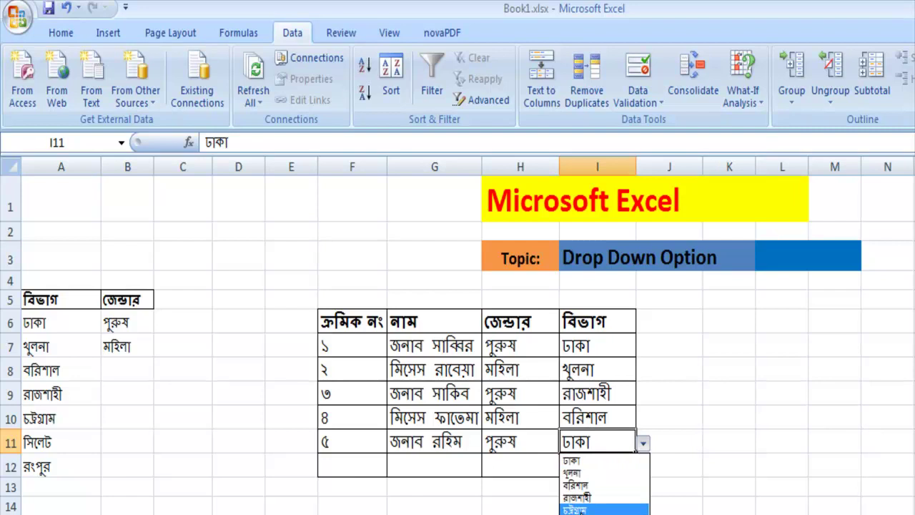
{"action": "left_click", "coordinate": [579, 509]}
{"action": "left_click", "coordinate": [729, 440]}
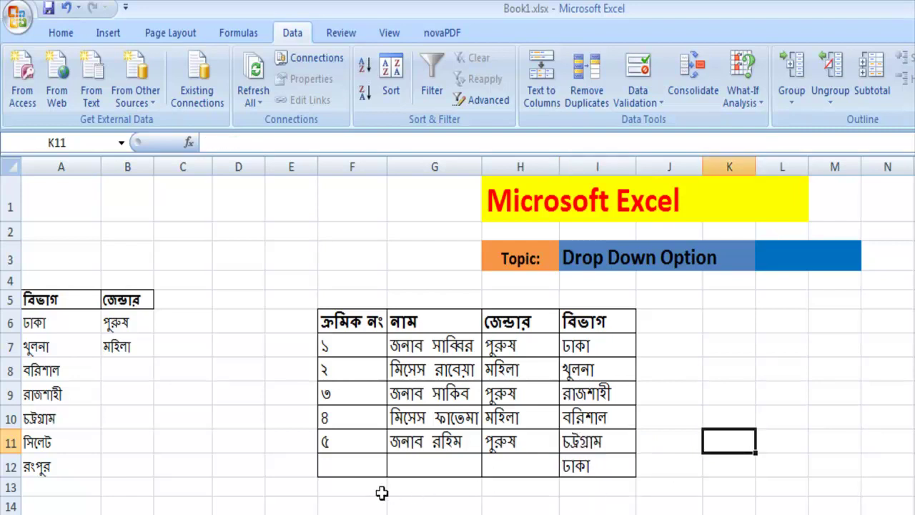
{"action": "left_click", "coordinate": [344, 469]}
- Enter serial ৬ in F12 and a মিসেস name in G12, removing the auto-completed surname
{"action": "type", "text": "৬"}
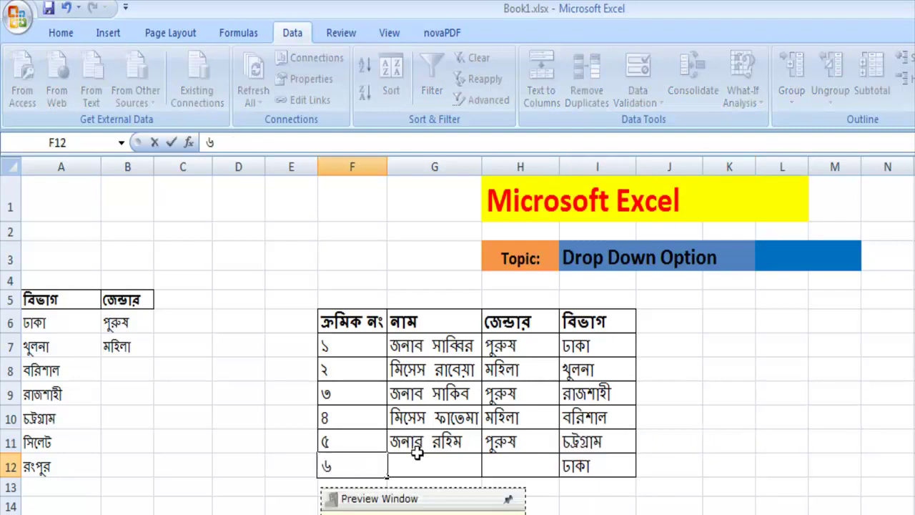
{"action": "left_click", "coordinate": [415, 457]}
{"action": "type", "text": "মিসেস "}
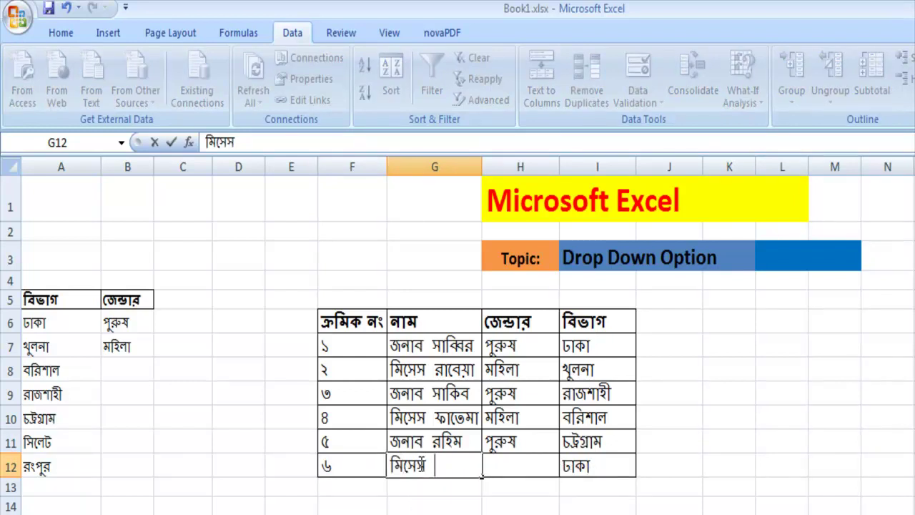
{"action": "type", "text": "র"}
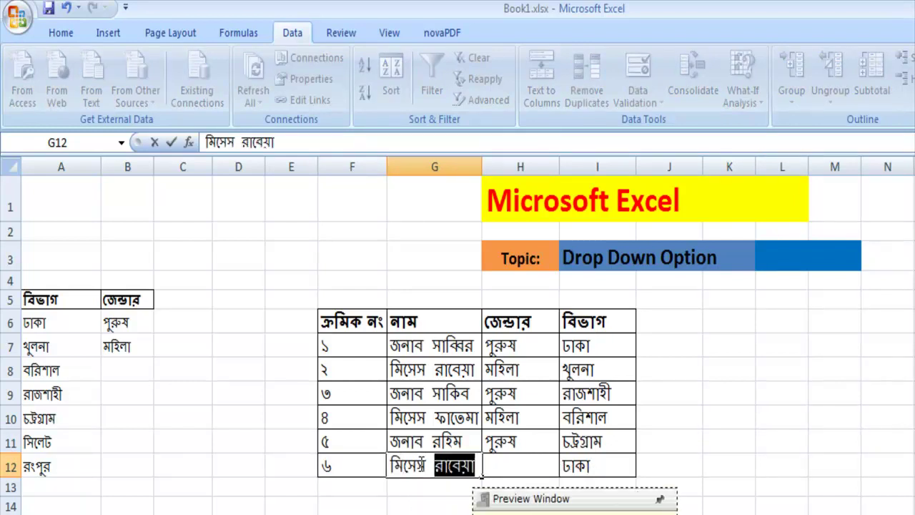
{"action": "key", "text": "BackSpace"}
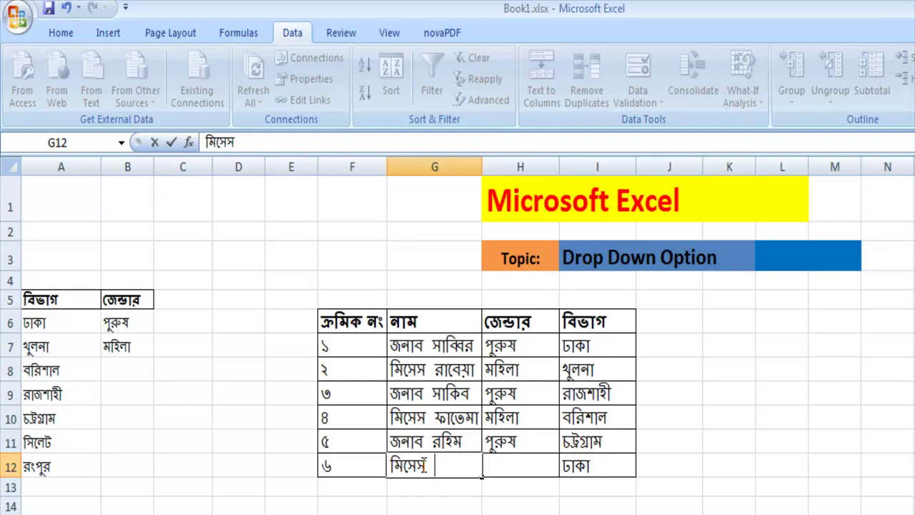
{"action": "type", "text": "বিল্কিস"}
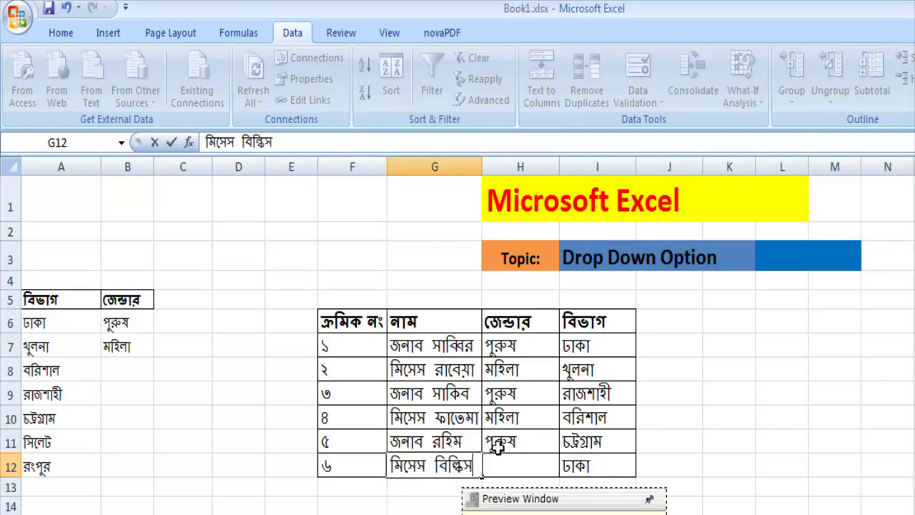
{"action": "left_click", "coordinate": [522, 461]}
- Pick মহিলা from the H12 gender dropdown
{"action": "left_click", "coordinate": [723, 464]}
{"action": "left_click", "coordinate": [531, 463]}
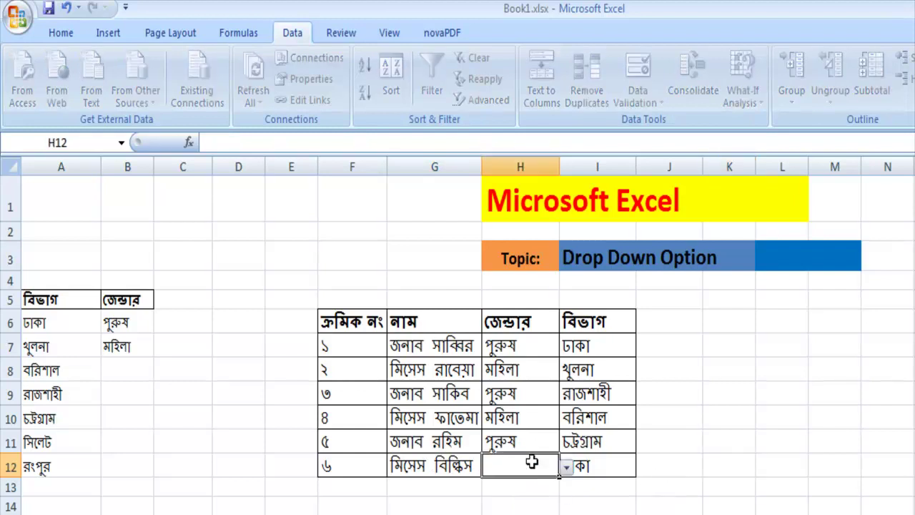
{"action": "left_click", "coordinate": [565, 466]}
{"action": "left_click", "coordinate": [501, 496]}
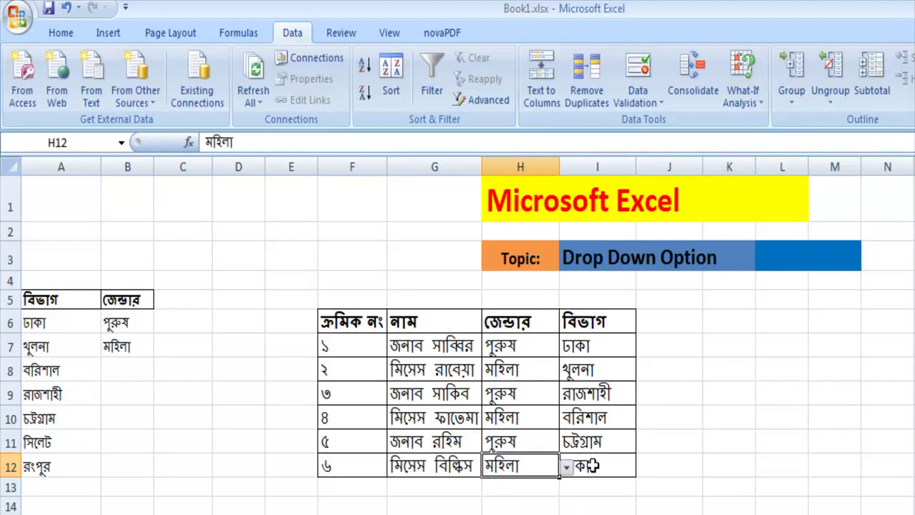
- Pick রাজশাহী from the I12 division dropdown
{"action": "left_click", "coordinate": [591, 465]}
{"action": "left_click", "coordinate": [643, 467]}
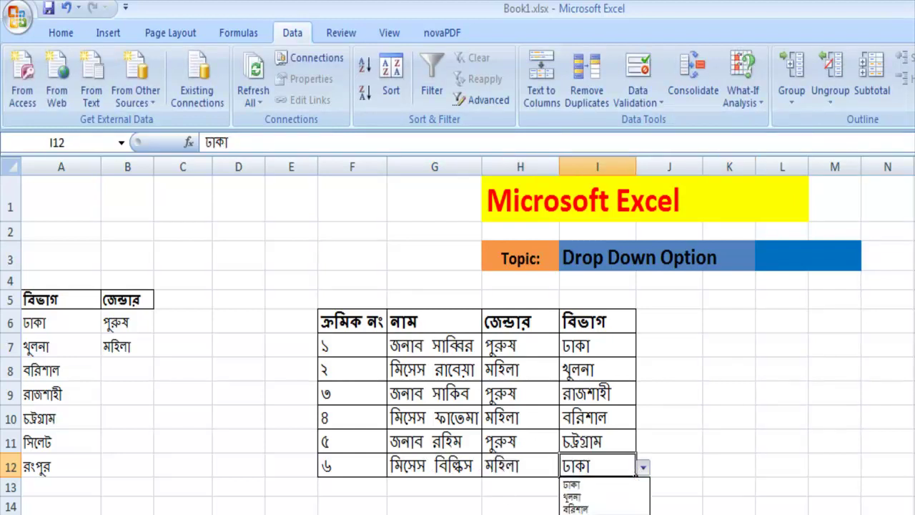
{"action": "left_click", "coordinate": [705, 497]}
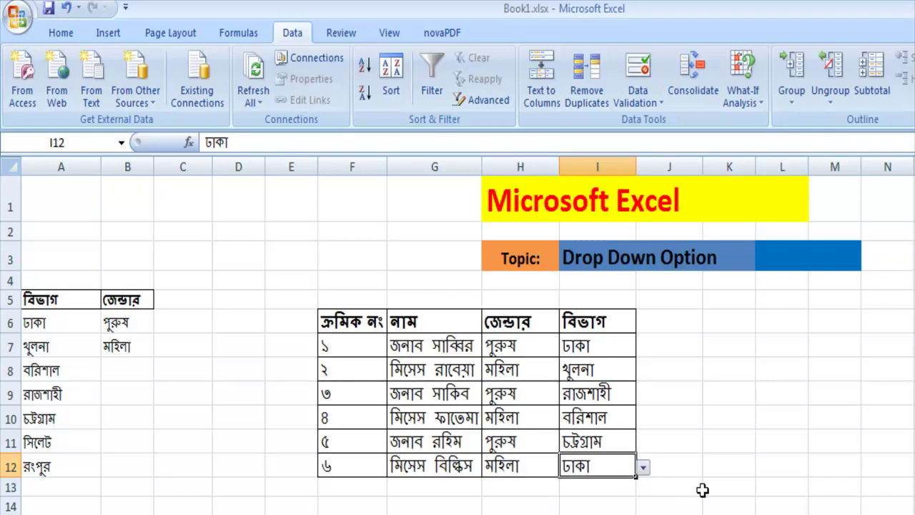
{"action": "left_click", "coordinate": [641, 469]}
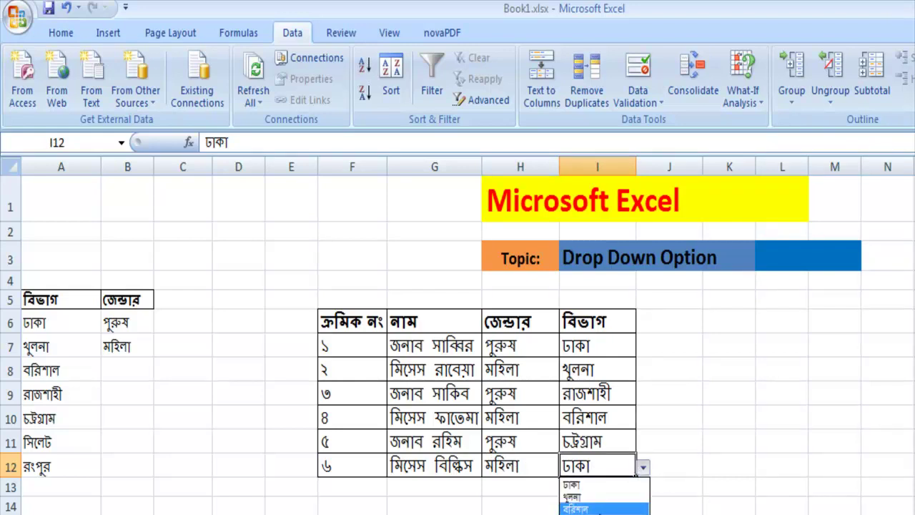
{"action": "left_click", "coordinate": [599, 514]}
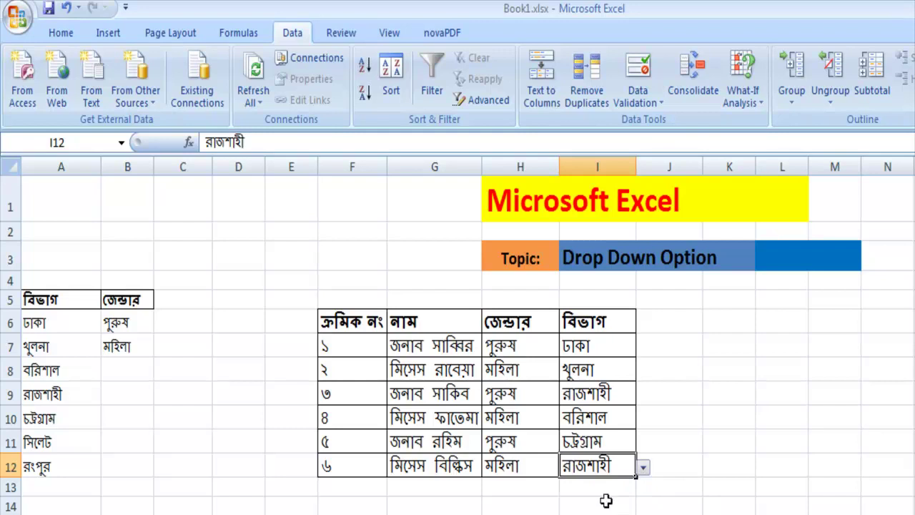
{"action": "left_click", "coordinate": [713, 422]}
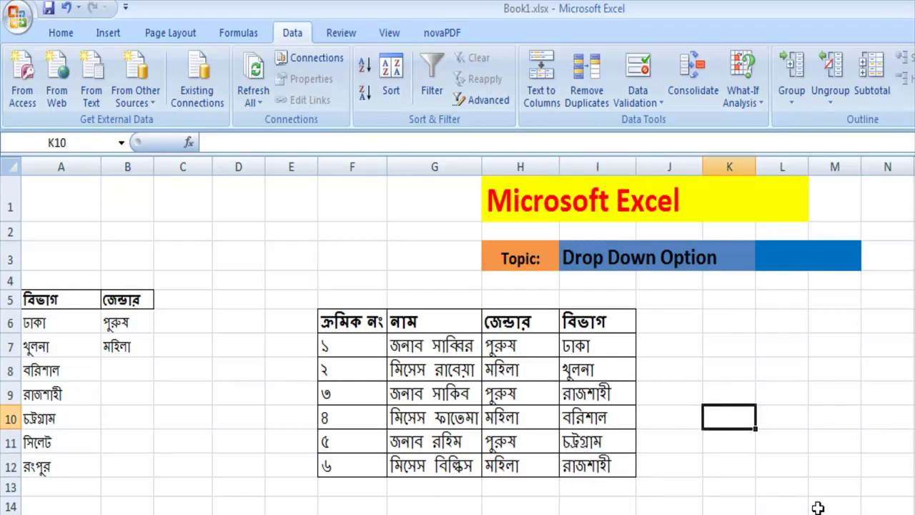